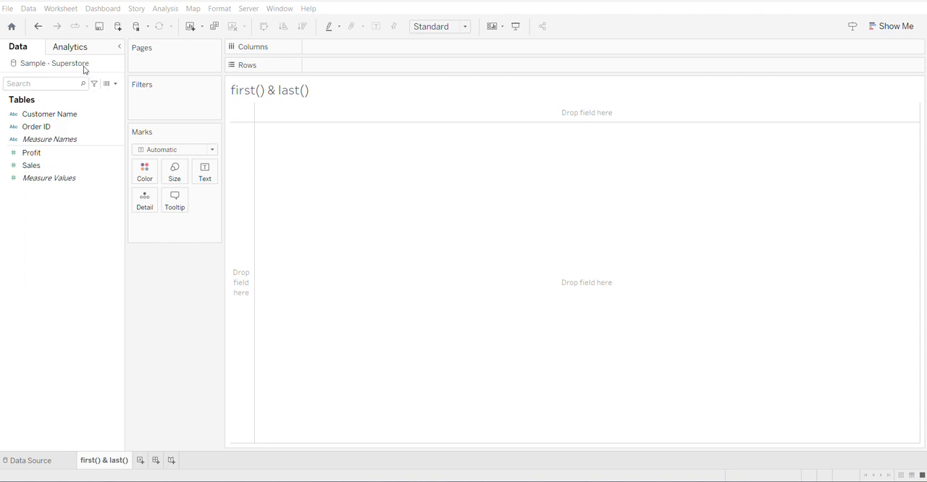
# - List each Customer Name in rows with its summed Profit as text, sorted in descending order of profit
pyautogui.click(42, 117)
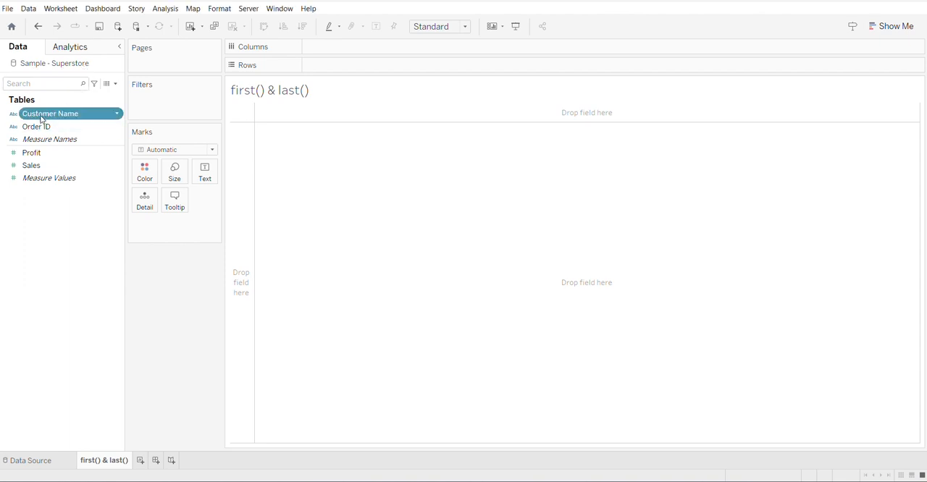
pyautogui.moveTo(41, 119); pyautogui.dragTo(364, 68)
pyautogui.click(32, 153)
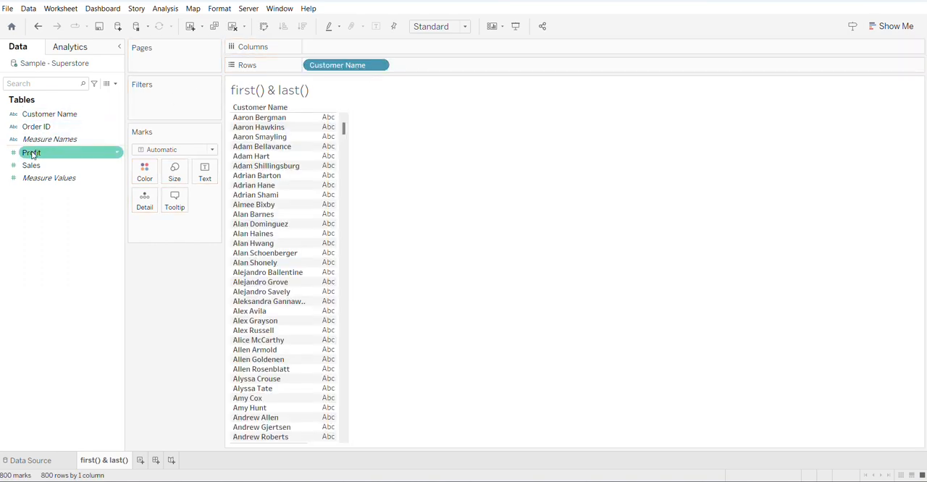
pyautogui.moveTo(33, 154); pyautogui.dragTo(205, 175)
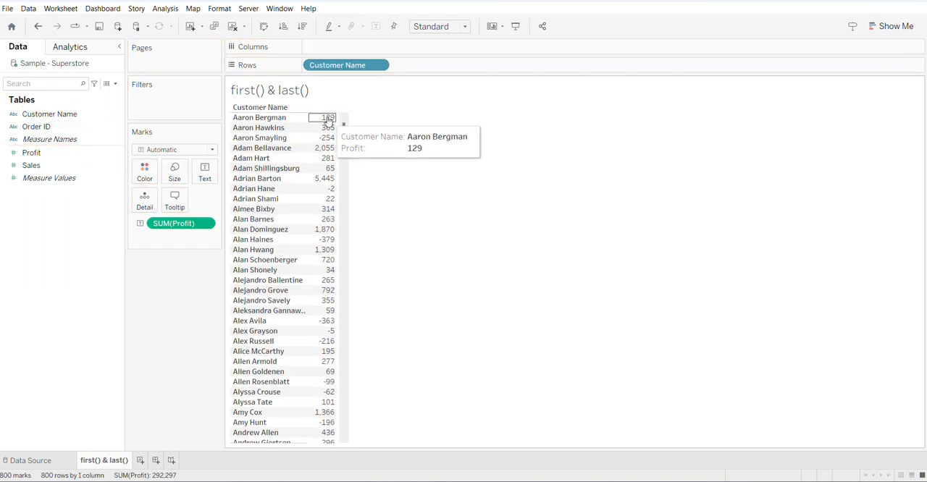
pyautogui.click(302, 28)
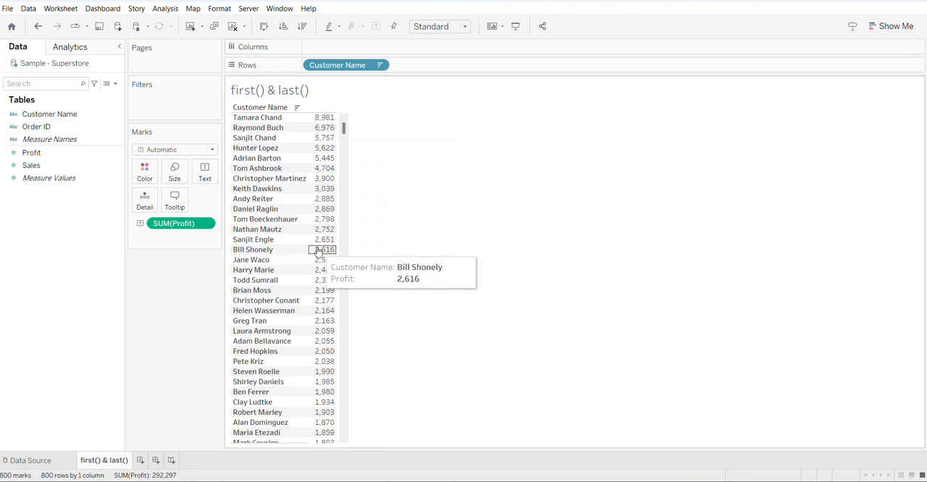
pyautogui.click(322, 280)
pyautogui.click(429, 82)
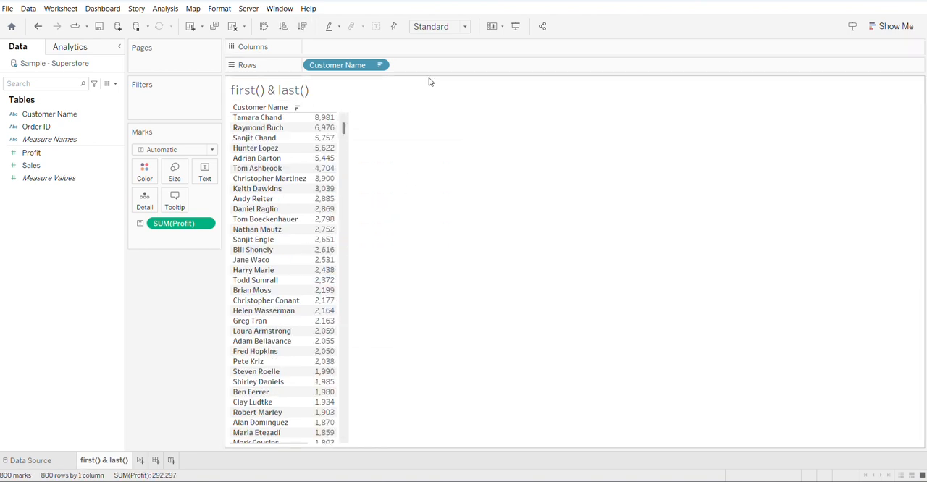
# - Add a FIRST() calculation to the rows after Customer Name and make it discrete
pyautogui.doubleClick(437, 65)
pyautogui.write('FI')
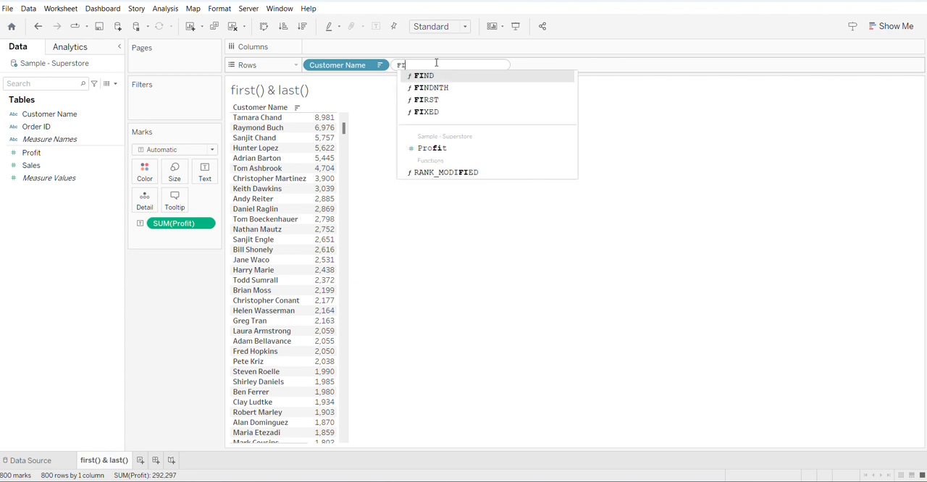
pyautogui.write('RST(')
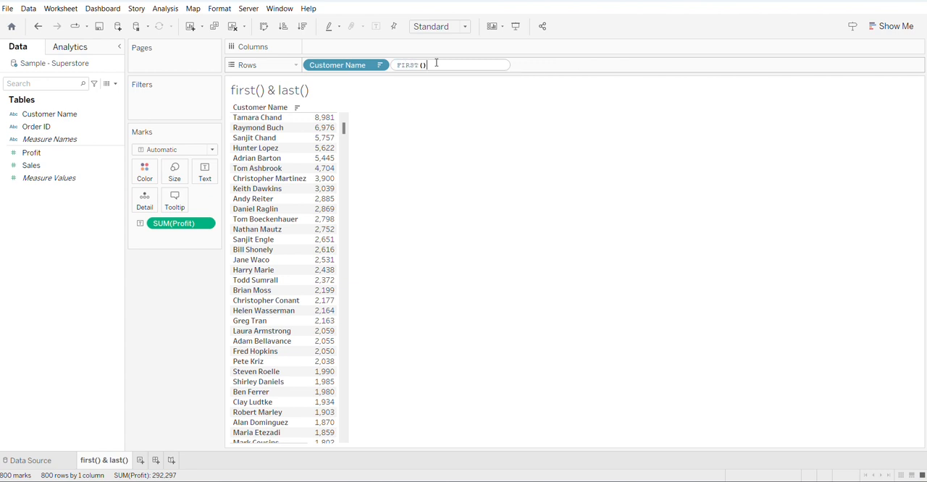
pyautogui.press('Return')
pyautogui.click(466, 65)
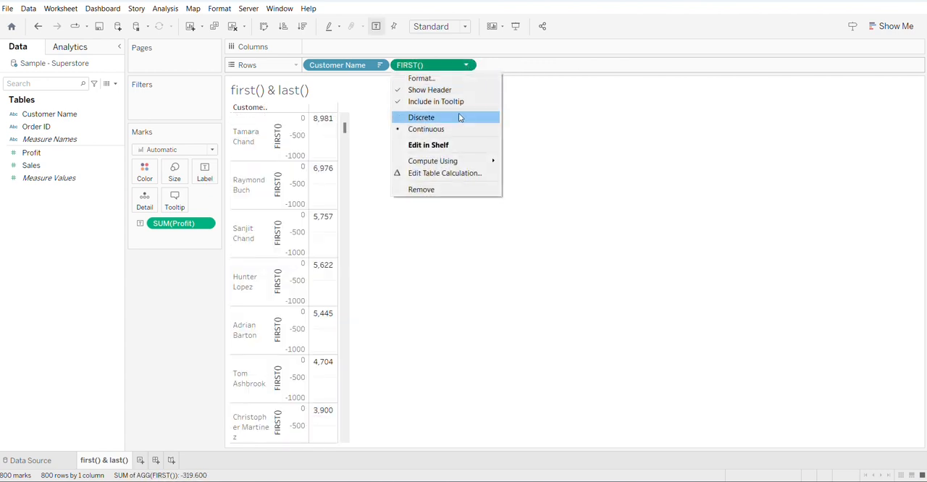
pyautogui.click(438, 118)
# - Add a LAST() calculation to the rows after FIRST() and make it discrete
pyautogui.doubleClick(537, 66)
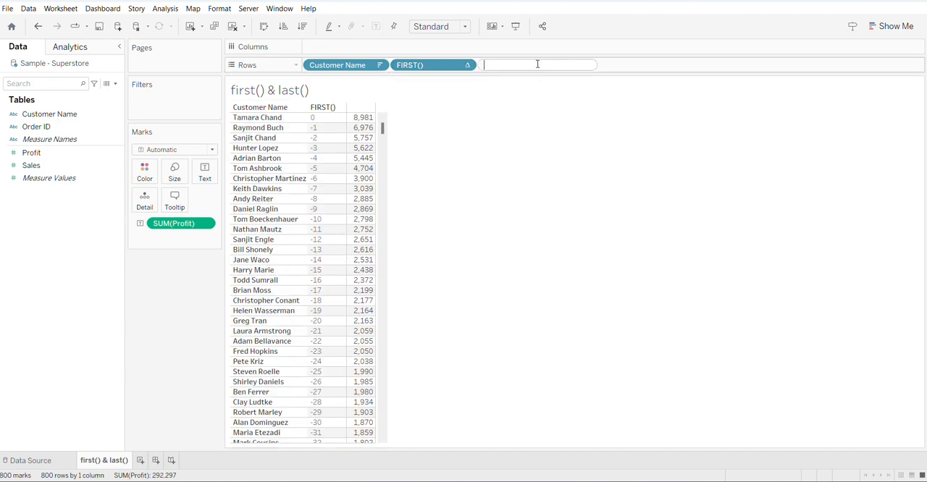
pyautogui.write('LA')
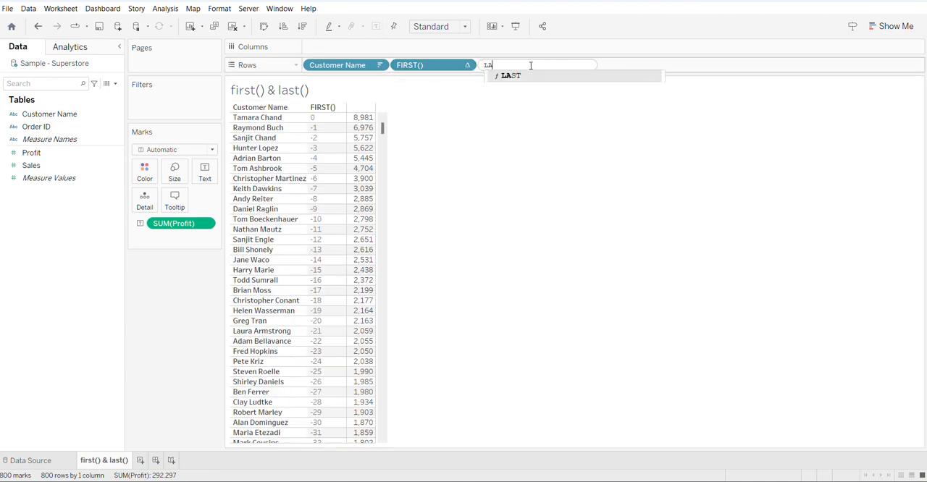
pyautogui.write('ST()')
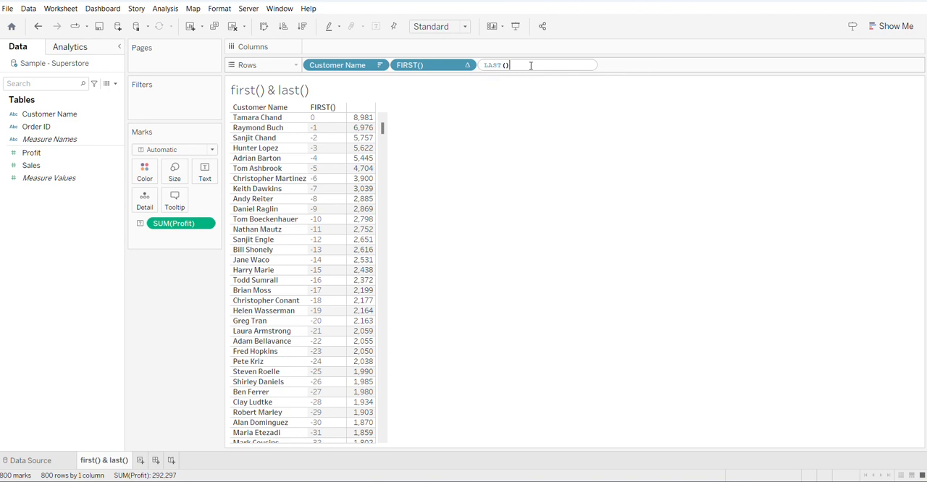
pyautogui.press('Return')
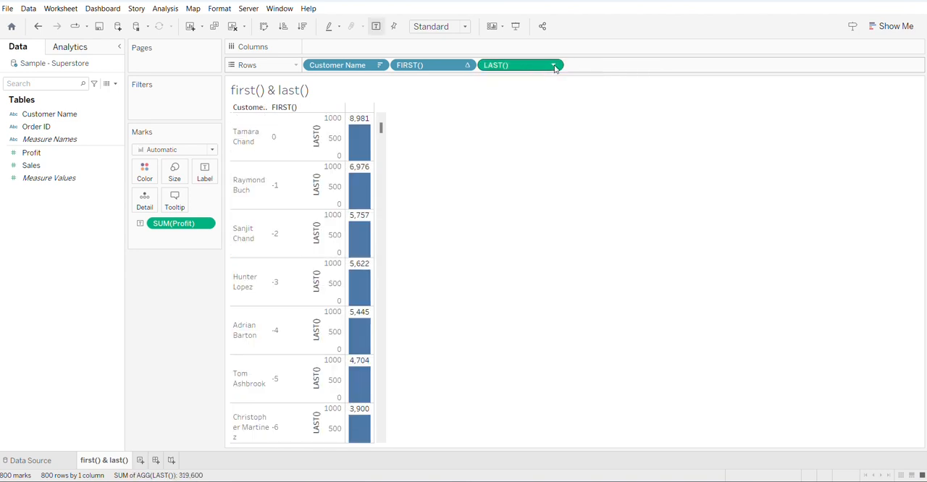
pyautogui.click(553, 65)
pyautogui.click(518, 118)
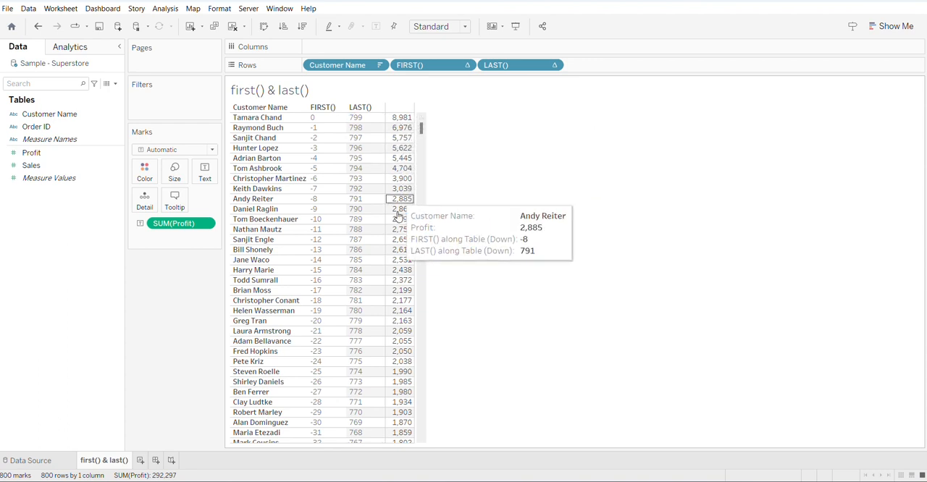
# - Examine how the FIRST() values progress from the first customer row through the rows below it
pyautogui.click(324, 121)
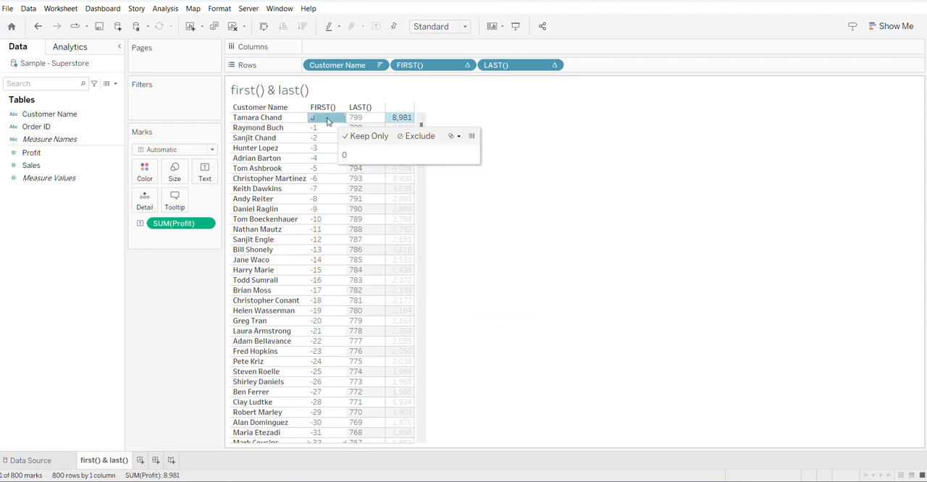
pyautogui.scroll(-6, 352, 173)
pyautogui.scroll(5, 348, 175)
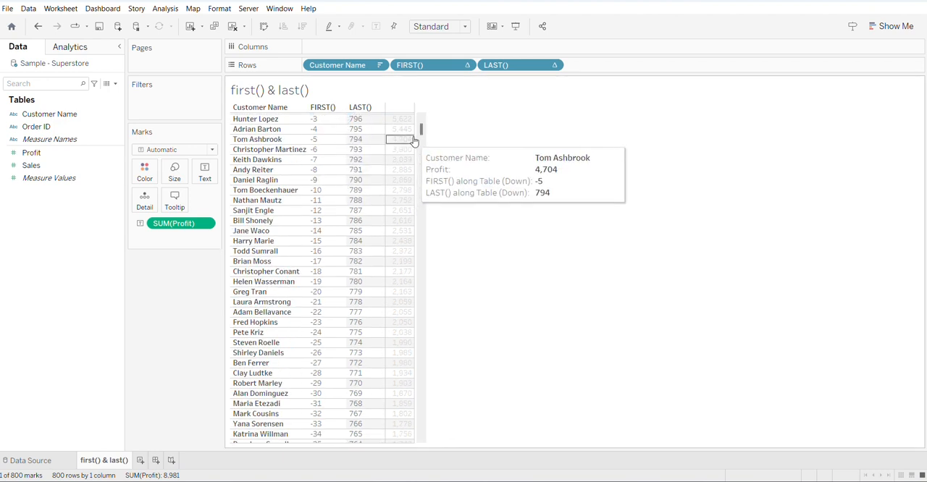
pyautogui.scroll(1, 263, 170)
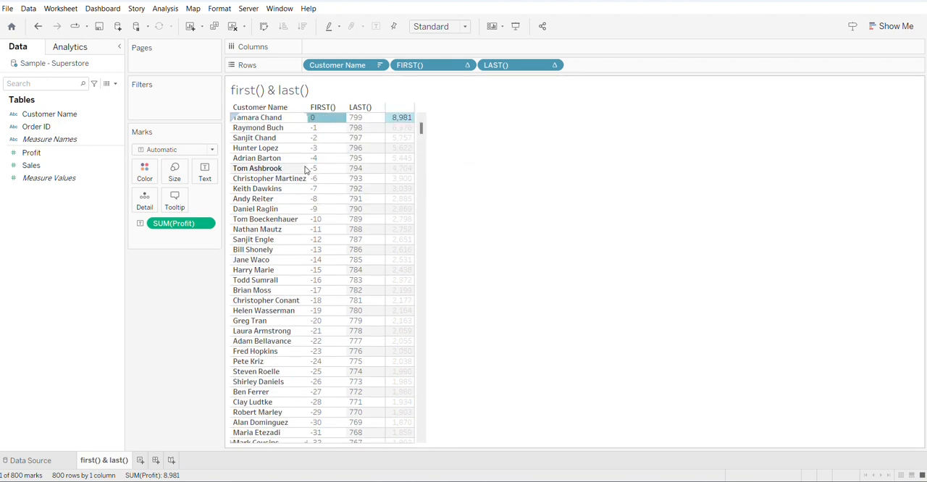
pyautogui.click(323, 125)
pyautogui.click(329, 121)
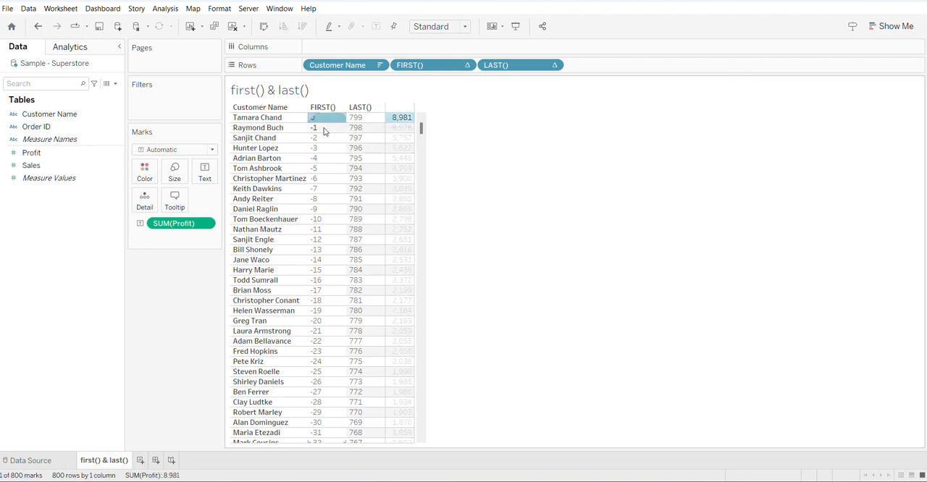
pyautogui.click(323, 129)
pyautogui.click(323, 139)
pyautogui.click(324, 149)
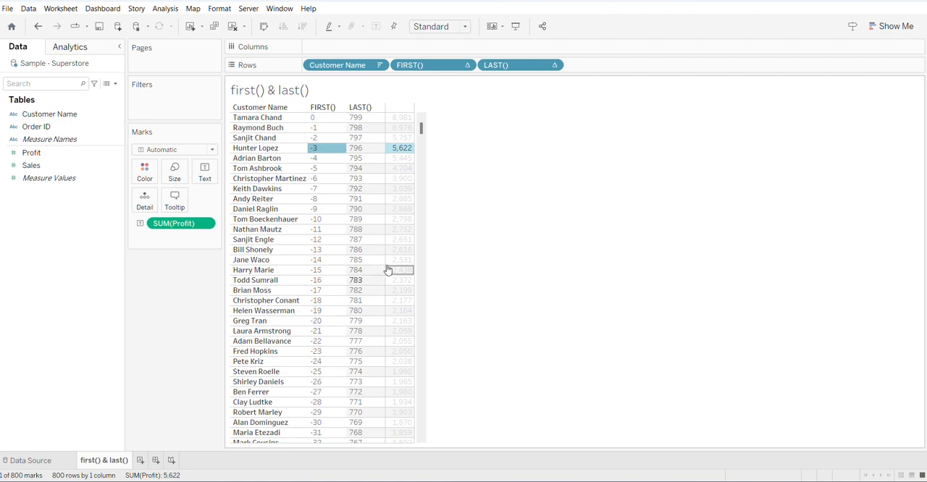
# - Examine the LAST() values upward from the table's final row, and compare both functions on the first row
pyautogui.moveTo(423, 131); pyautogui.dragTo(421, 427)
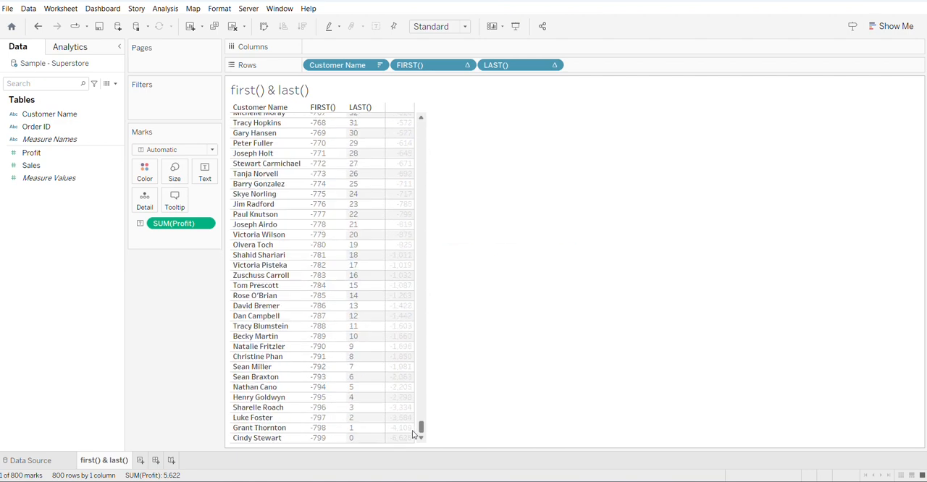
pyautogui.click(368, 439)
pyautogui.click(363, 428)
pyautogui.click(362, 418)
pyautogui.click(362, 408)
pyautogui.click(362, 398)
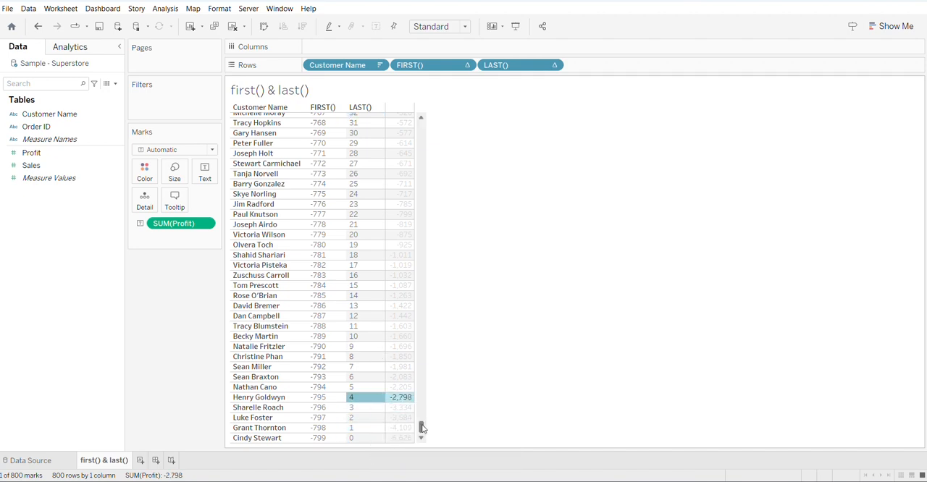
pyautogui.moveTo(421, 427); pyautogui.dragTo(426, 126)
pyautogui.click(365, 118)
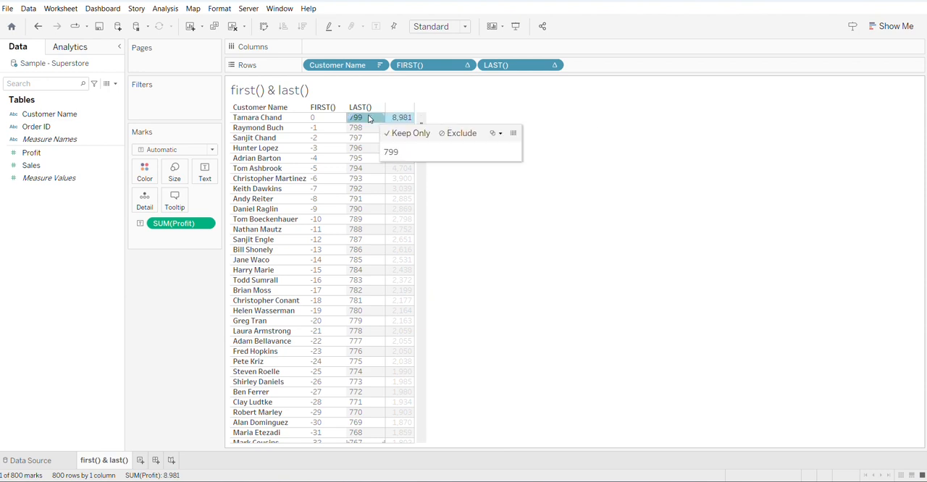
pyautogui.click(328, 120)
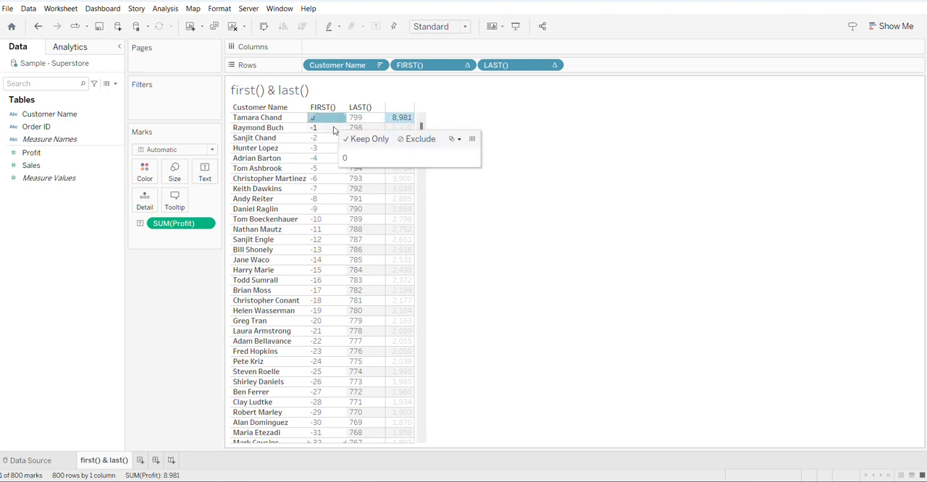
# - Start a new parameter named "Select N value" with the Integer data type
pyautogui.click(116, 85)
pyautogui.click(60, 110)
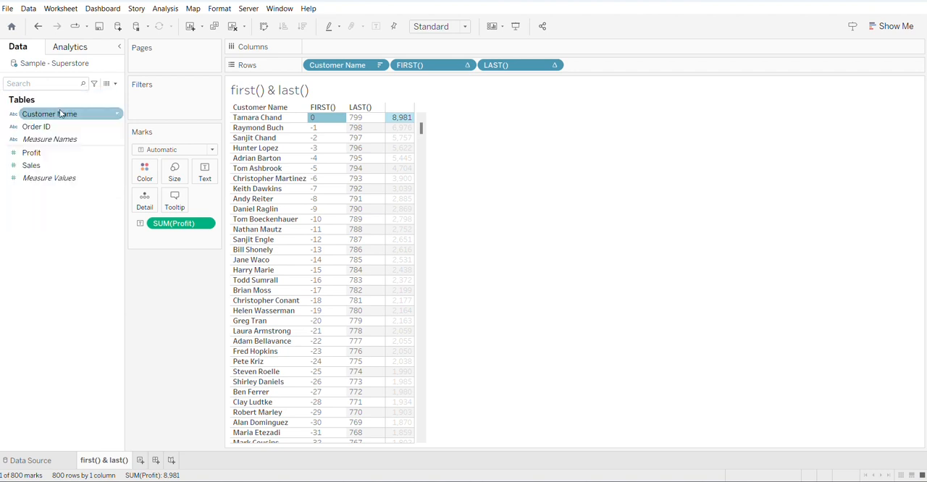
pyautogui.tripleClick(397, 134)
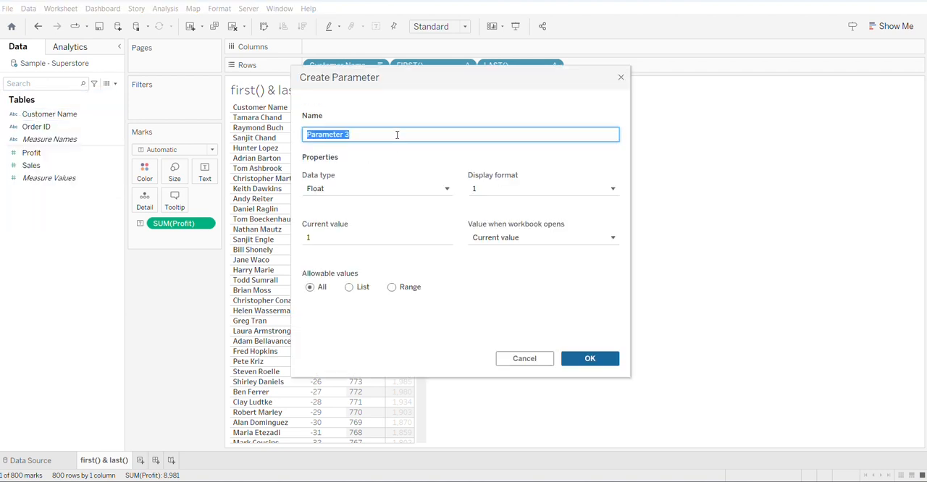
pyautogui.write('Select N value')
pyautogui.click(446, 190)
pyautogui.click(365, 215)
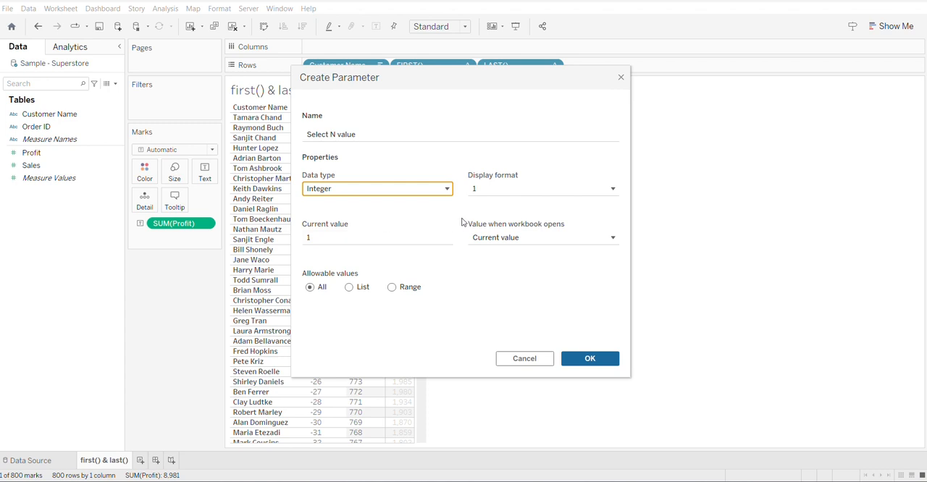
# - Restrict the parameter to a range from 1 to 100 with step size 1 and create it
pyautogui.click(404, 289)
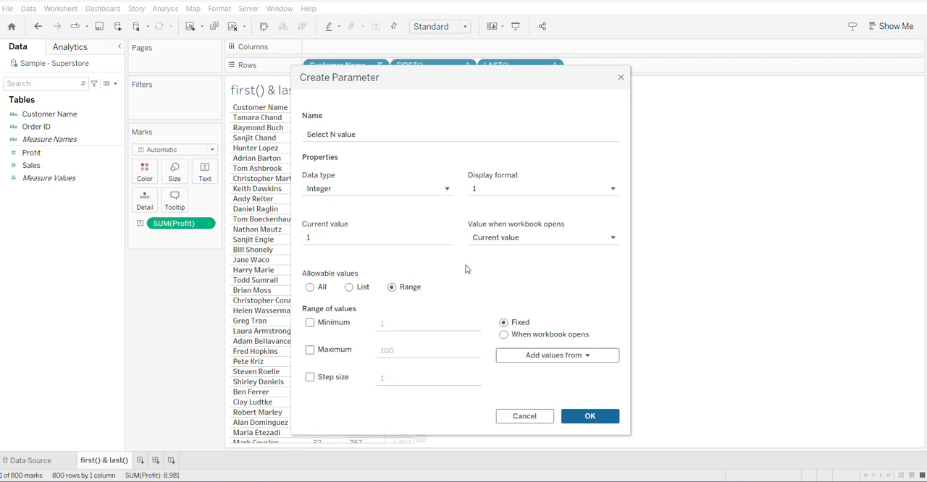
pyautogui.click(311, 323)
pyautogui.click(310, 351)
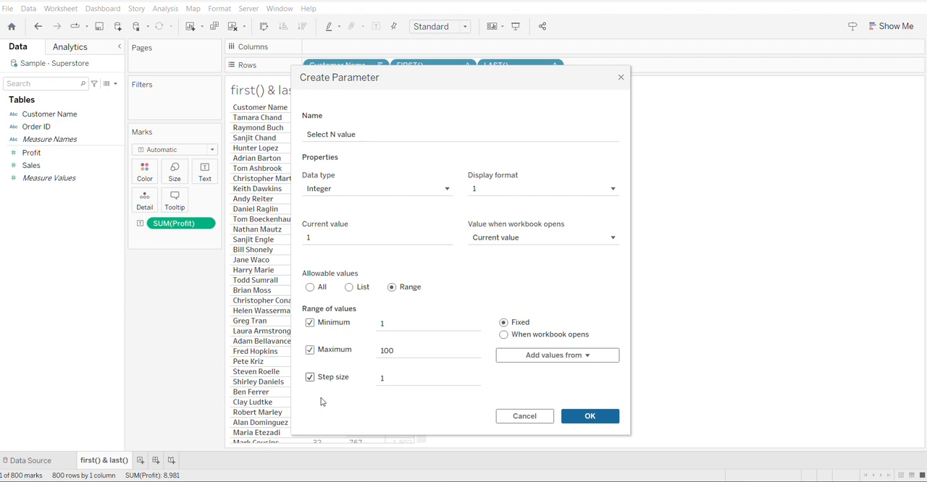
pyautogui.click(589, 416)
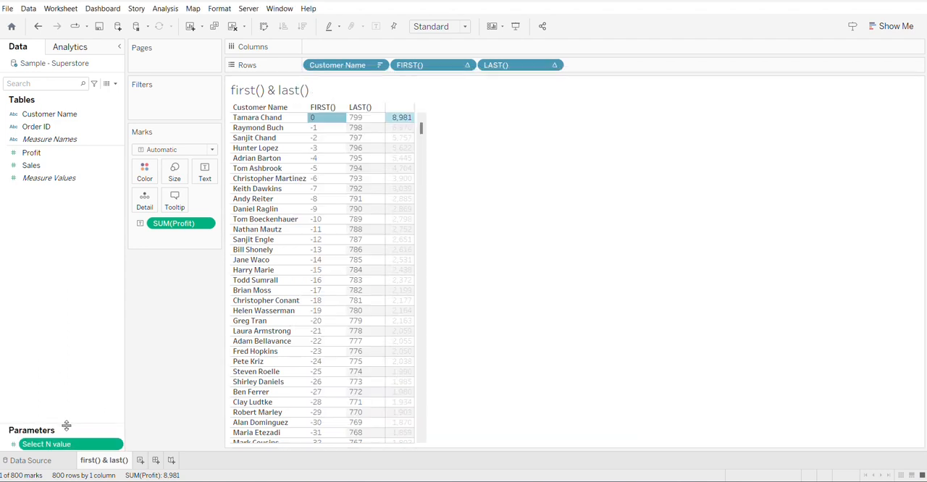
# - Show the Select N value parameter control on the sheet and set it to 5
pyautogui.moveTo(66, 426); pyautogui.dragTo(65, 238)
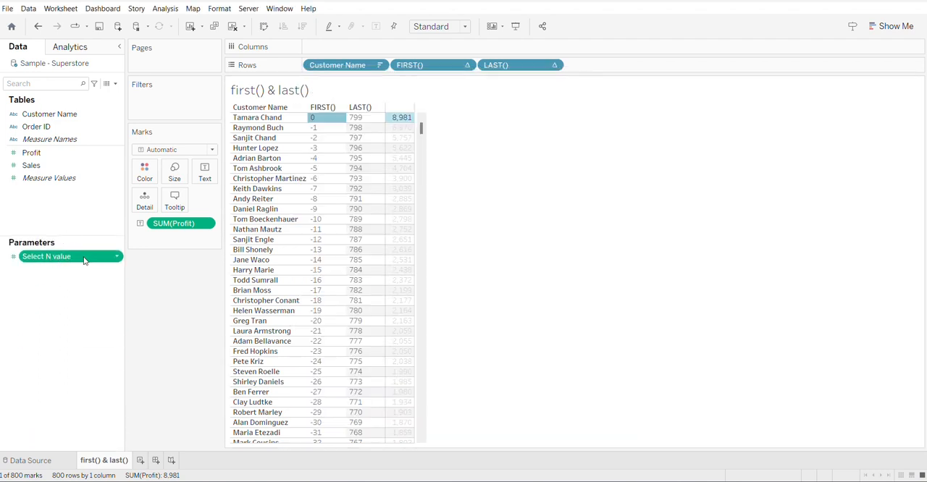
pyautogui.rightClick(118, 259)
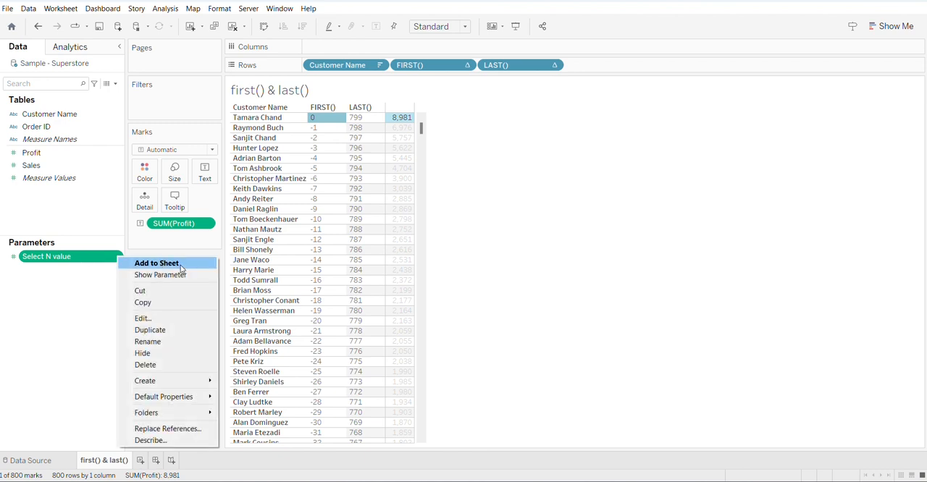
pyautogui.click(157, 275)
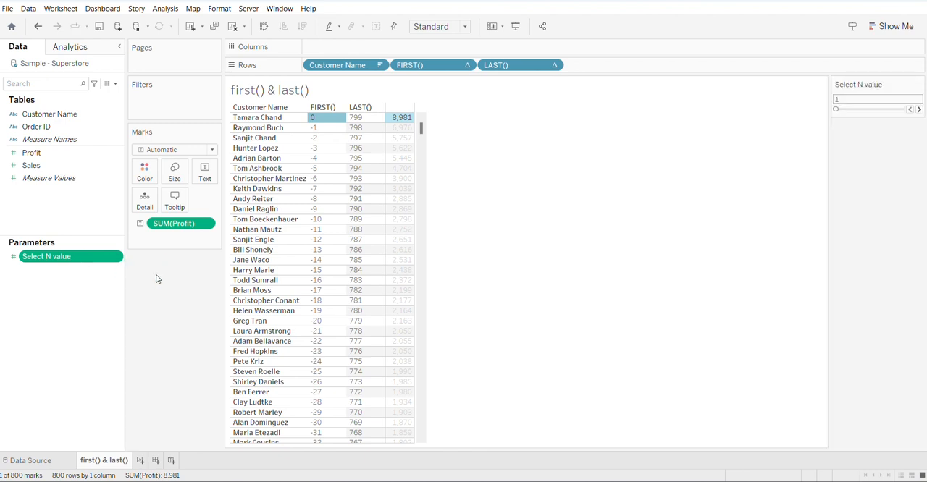
pyautogui.click(919, 109)
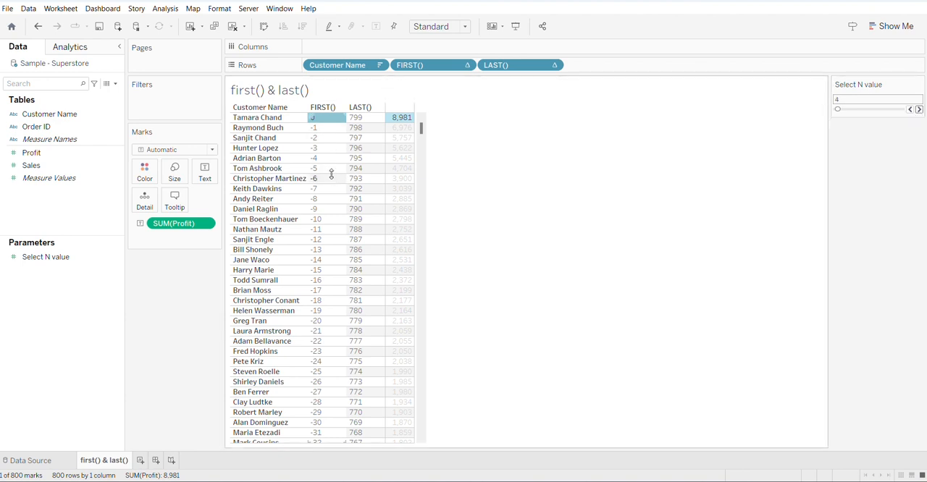
pyautogui.click(919, 109)
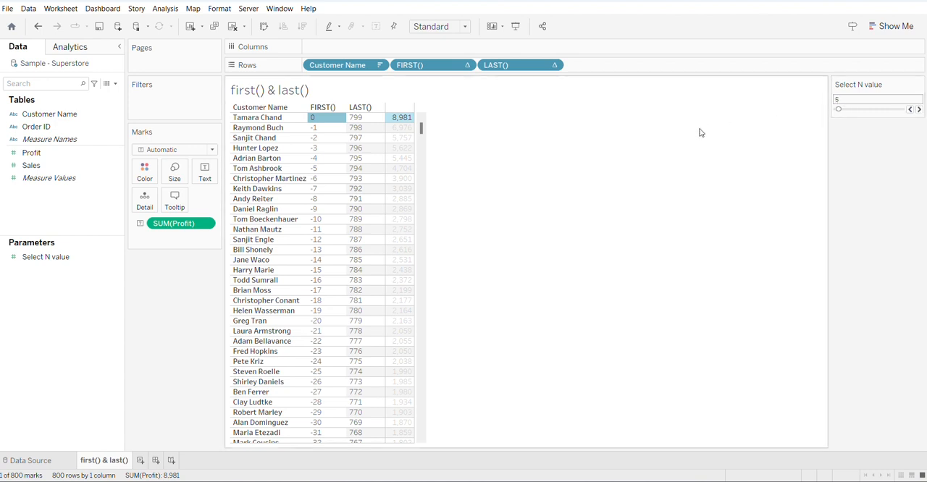
# - Check the FIRST() value -5, and highlight the top five customers' FIRST() values from 0 to -4
pyautogui.click(316, 170)
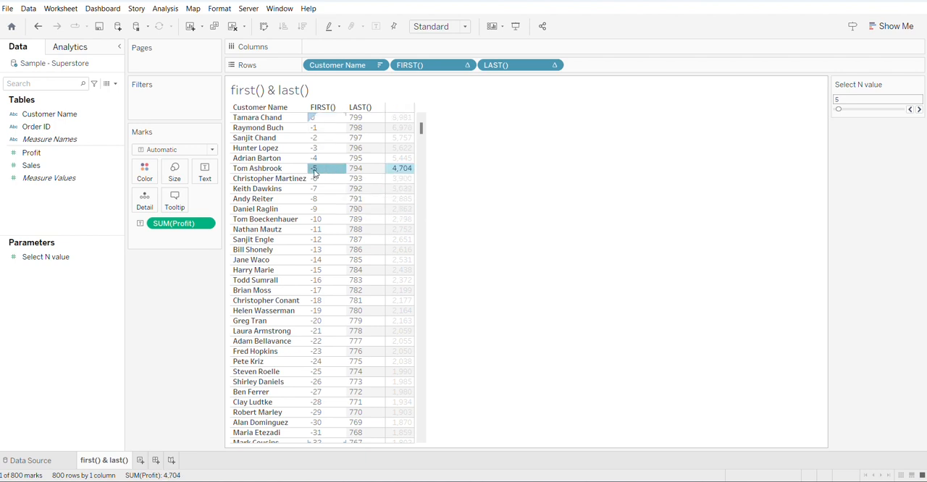
pyautogui.moveTo(322, 175)
pyautogui.moveTo(323, 118); pyautogui.dragTo(309, 161)
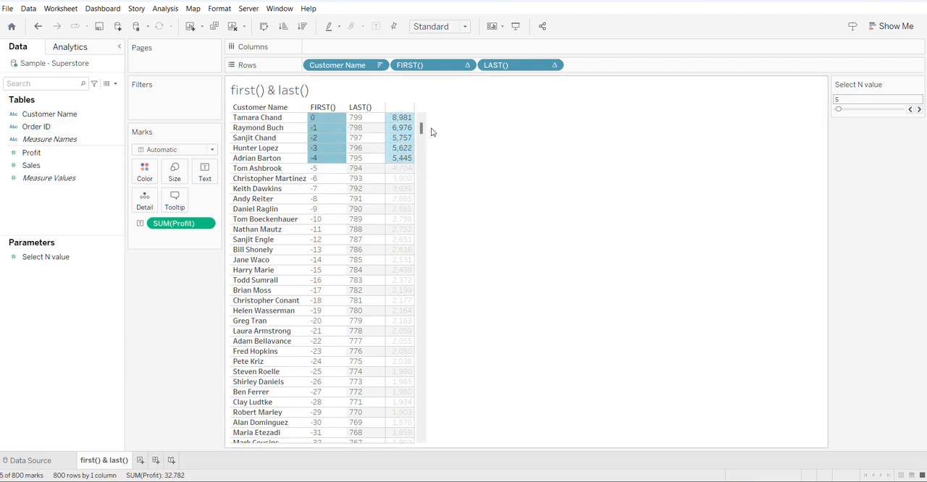
# - Check the LAST() value 5 and highlight the bottom five customers' LAST() values from 0 to 4, clearing the selection when done
pyautogui.moveTo(421, 128); pyautogui.dragTo(420, 428)
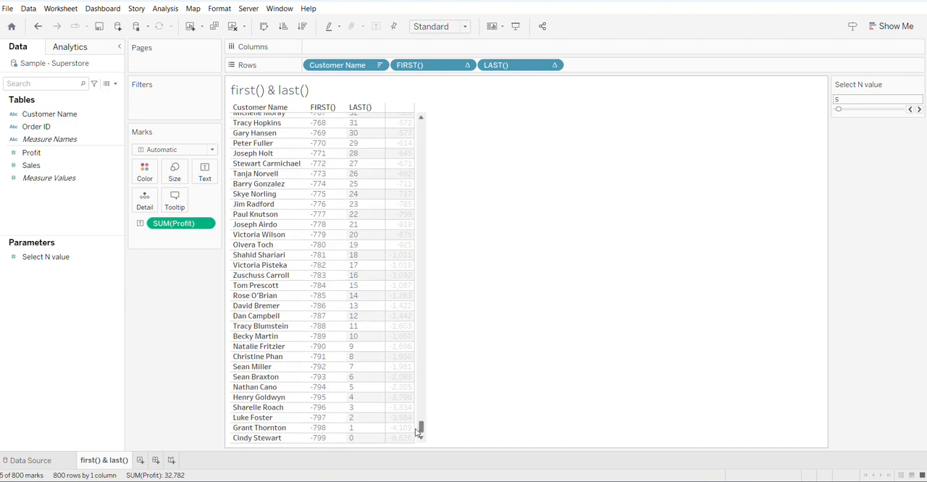
pyautogui.click(364, 439)
pyautogui.click(364, 388)
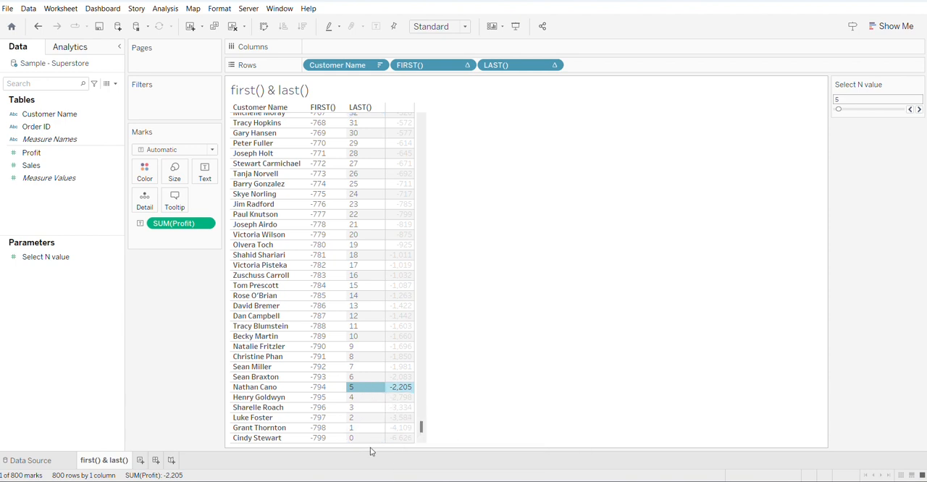
pyautogui.moveTo(364, 438); pyautogui.dragTo(359, 398)
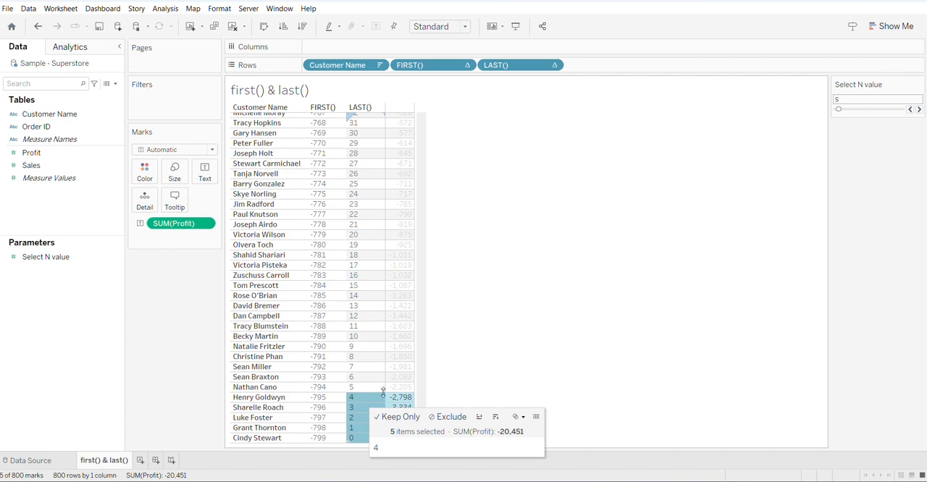
pyautogui.scroll(3, 369, 364)
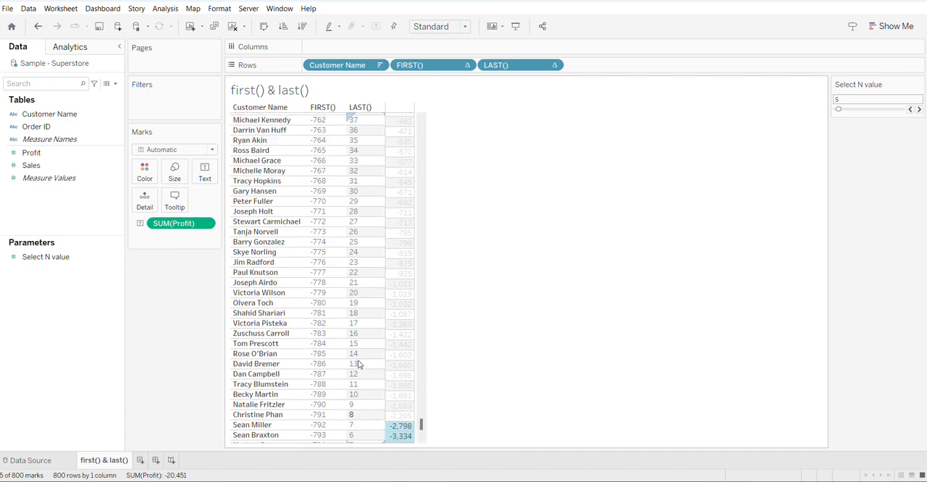
pyautogui.scroll(20, 358, 362)
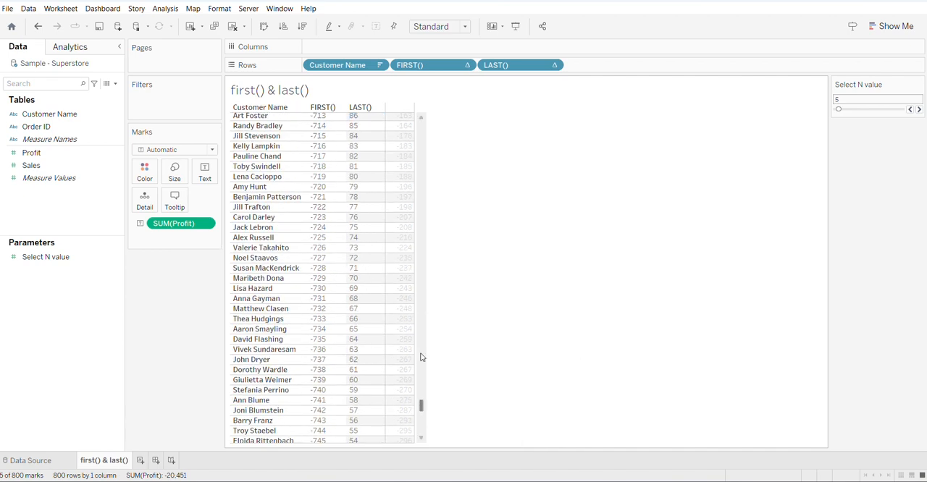
pyautogui.moveTo(420, 405); pyautogui.dragTo(451, 125)
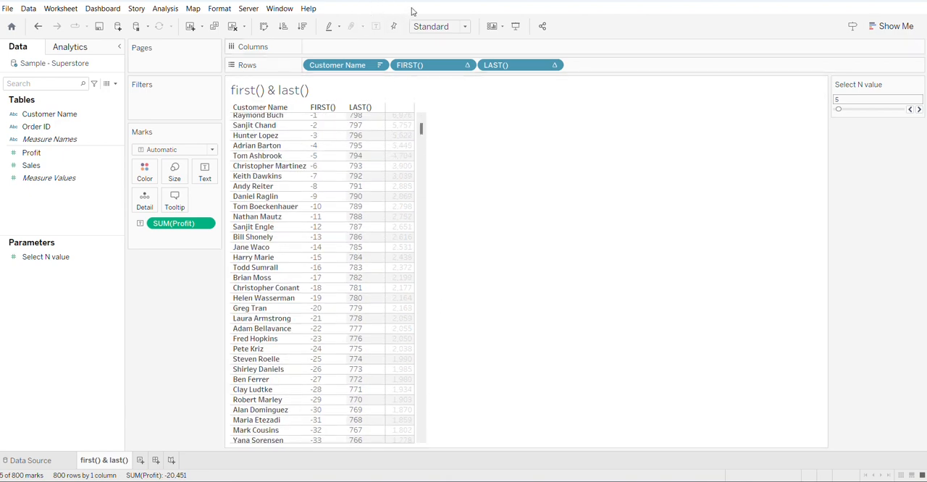
pyautogui.press('Escape')
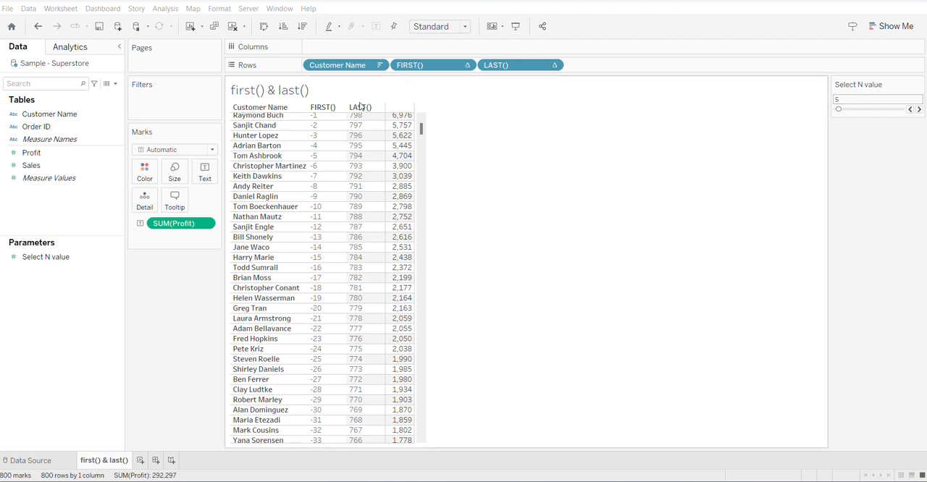
# - Start a new calculated field named "Top & Bottom N" and shift its editor slightly below the top customers' rows
pyautogui.click(116, 85)
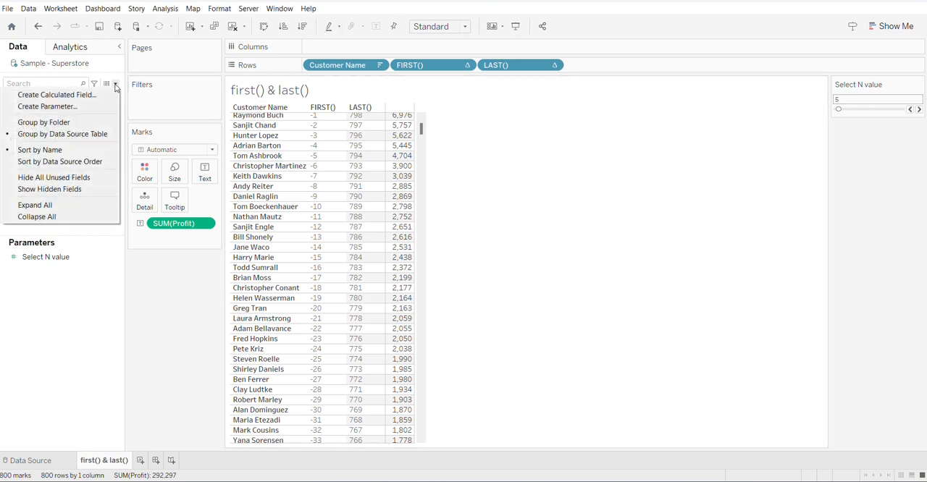
pyautogui.click(92, 96)
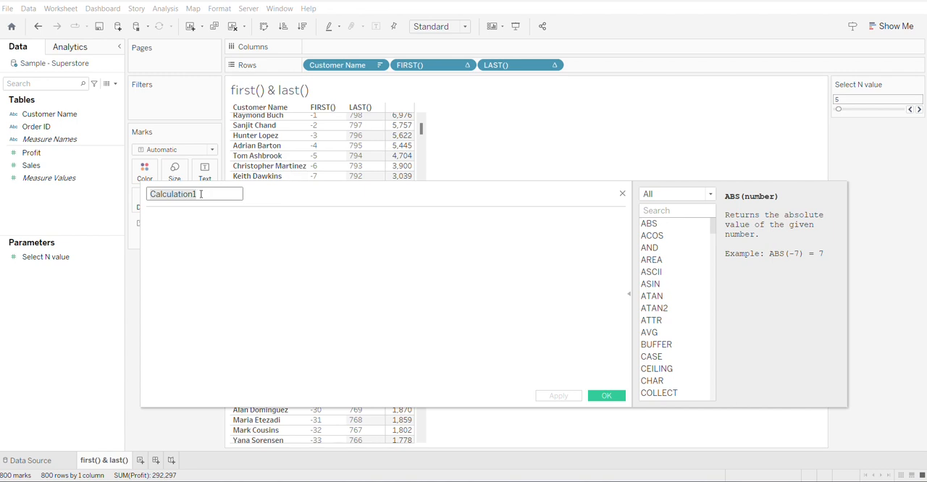
pyautogui.write('Top & Bottom N')
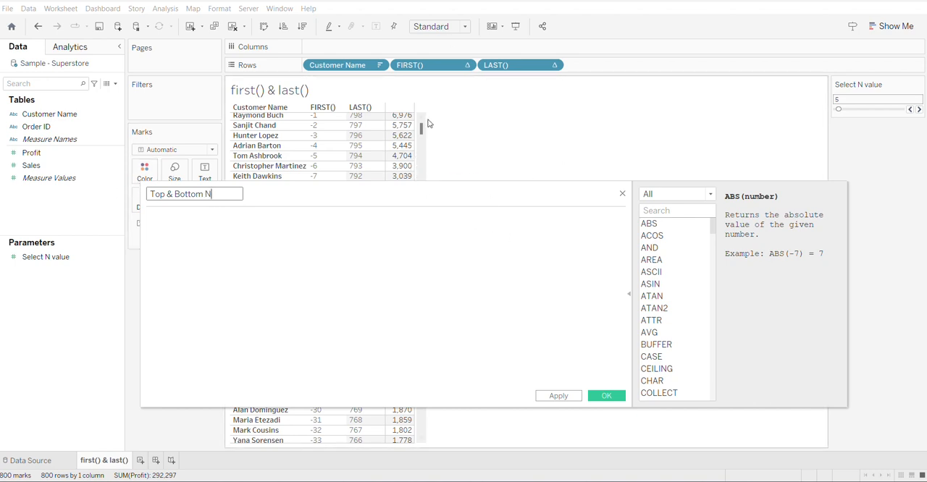
pyautogui.scroll(1, 421, 136)
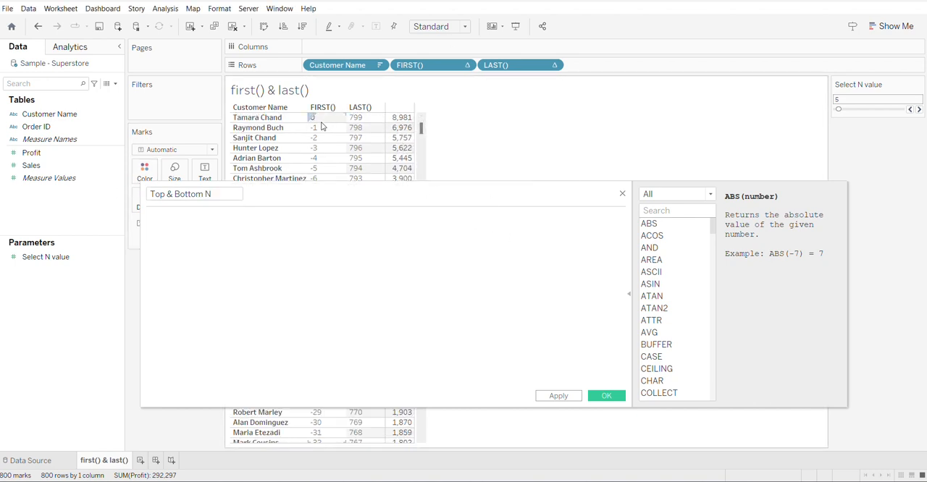
pyautogui.moveTo(537, 187); pyautogui.dragTo(549, 206)
pyautogui.click(298, 261)
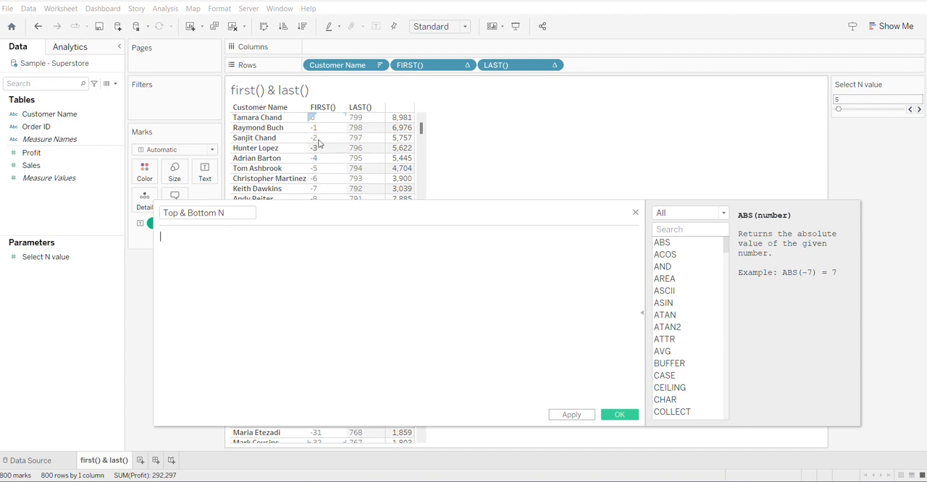
# - Enter the formula IF FIRST()> -[Select N value] THEN "Top N" ELSEIF LAST()< [Select N value] THEN "Bottom N" Else "Others" END
pyautogui.moveTo(404, 145)
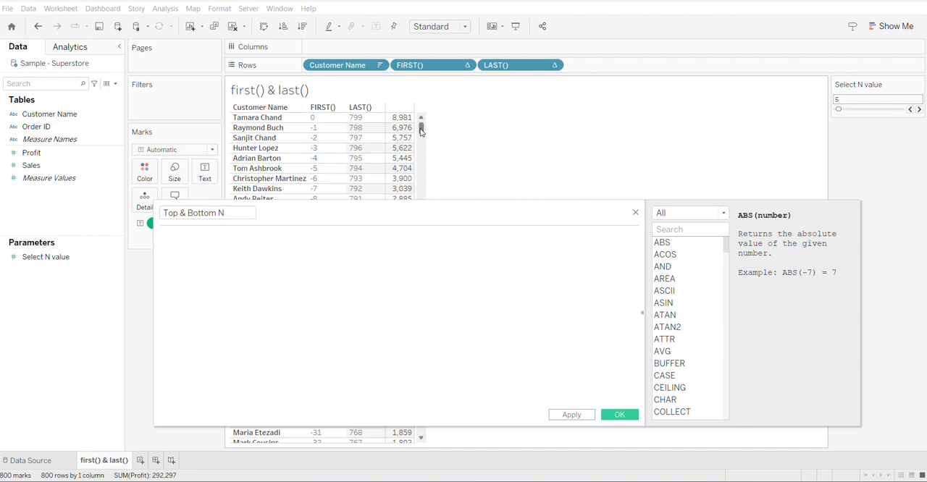
pyautogui.write('IF FIRST()> - THEN "Top N" ELSEIF LAST()< THEN "Bottom N" Else "Others" END')
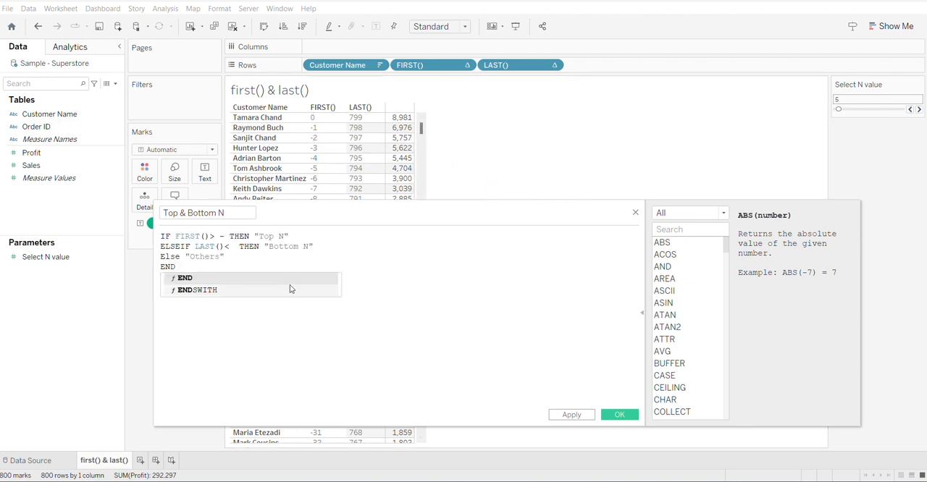
pyautogui.press('Escape')
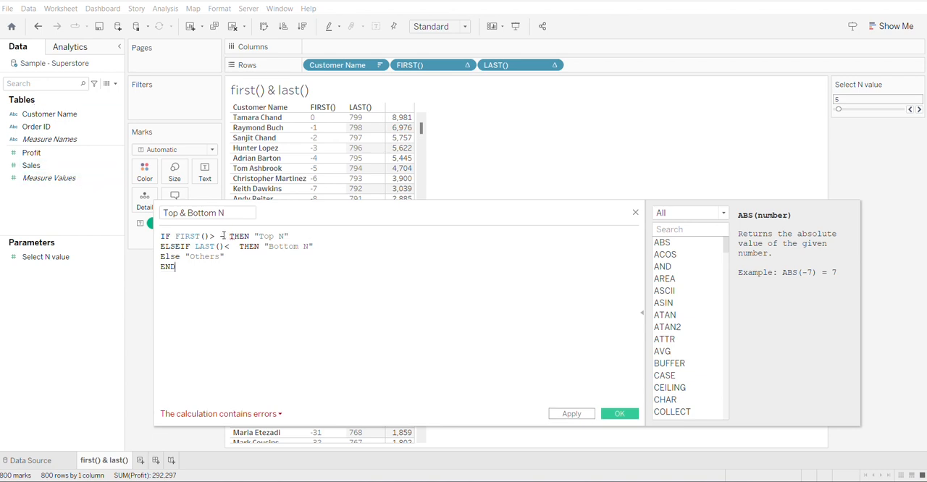
pyautogui.write('se')
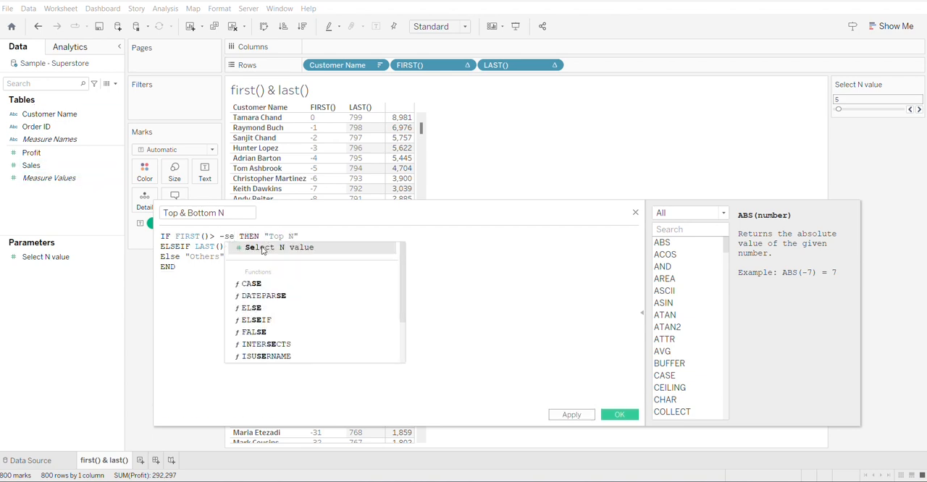
pyautogui.click(263, 248)
pyautogui.click(233, 246)
pyautogui.write('se THEN "Bottom N')
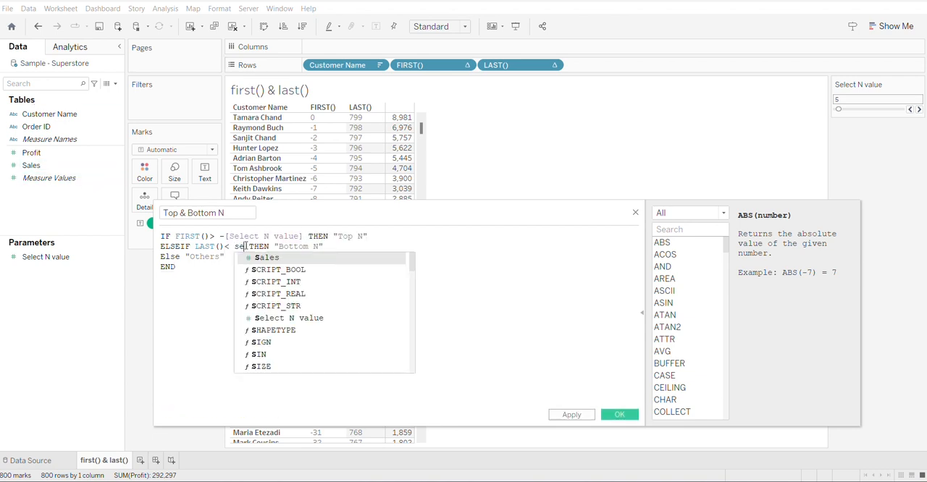
pyautogui.click(277, 259)
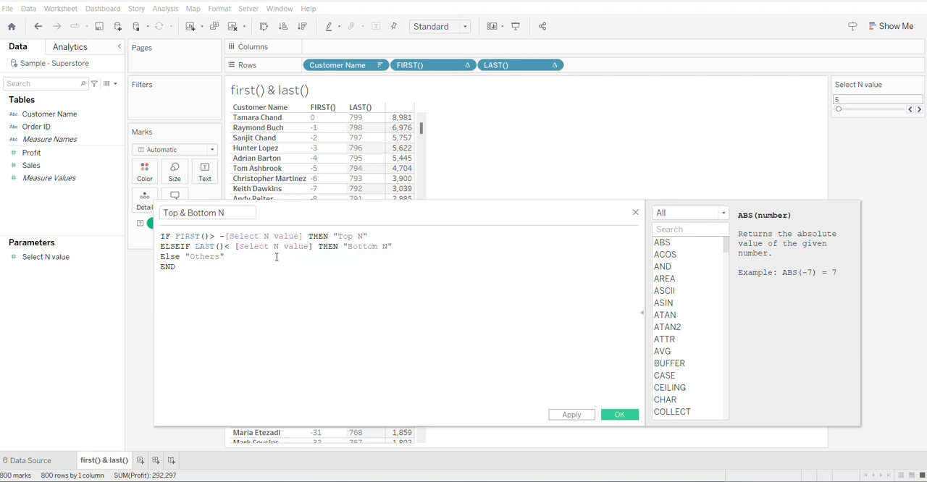
# - Review the formula against the bottom customers' rows, and save Top & Bottom N and add it to Rows after LAST()
pyautogui.hotkey('ctrl', 'a')
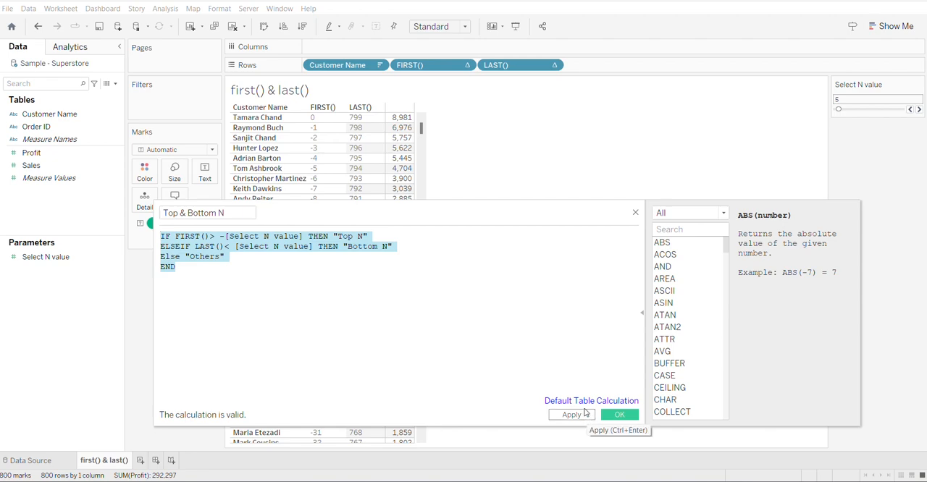
pyautogui.moveTo(422, 128); pyautogui.dragTo(420, 450)
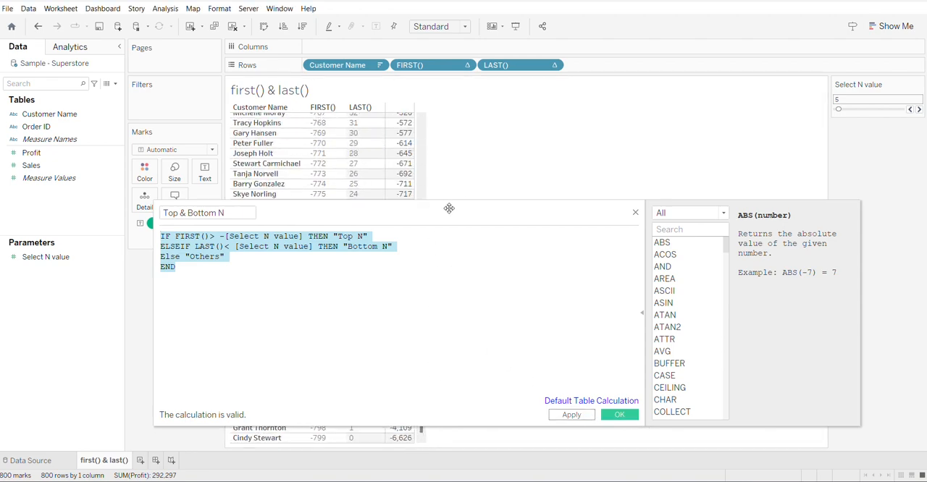
pyautogui.moveTo(449, 209); pyautogui.dragTo(458, 119)
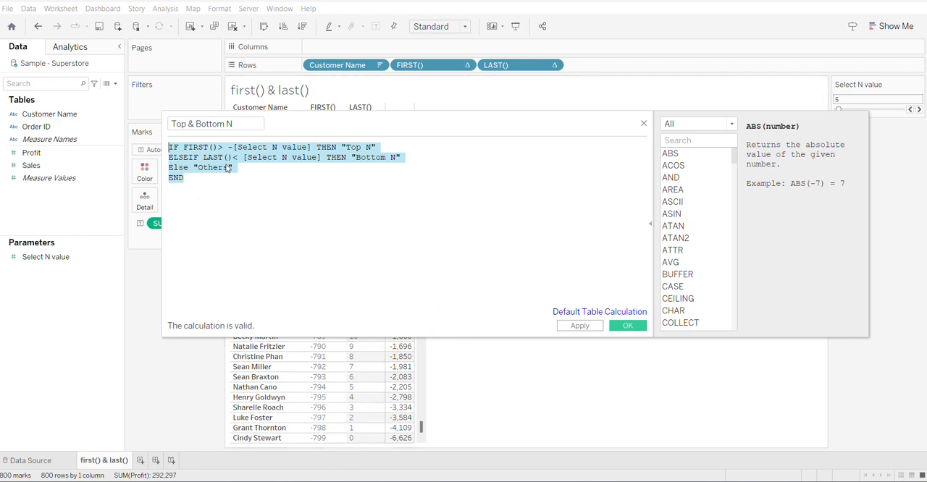
pyautogui.moveTo(232, 167); pyautogui.dragTo(150, 171)
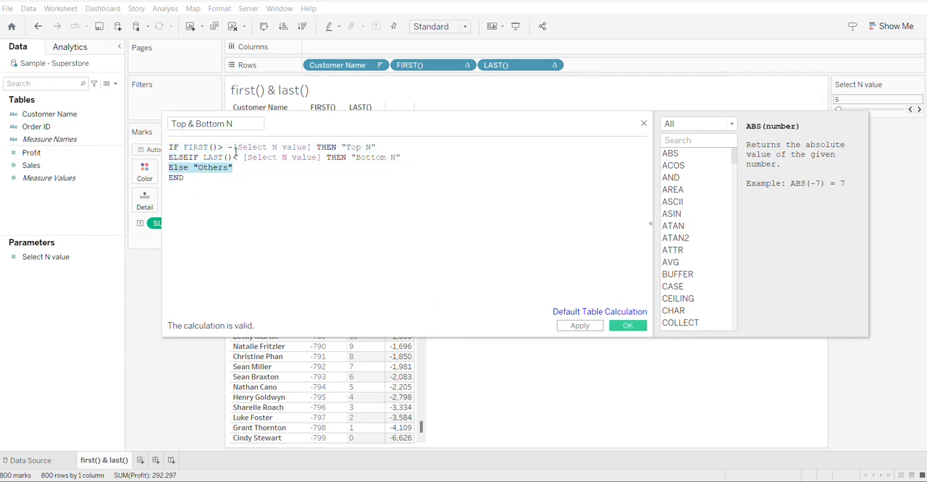
pyautogui.moveTo(227, 147); pyautogui.dragTo(171, 168)
pyautogui.moveTo(432, 120); pyautogui.dragTo(439, 188)
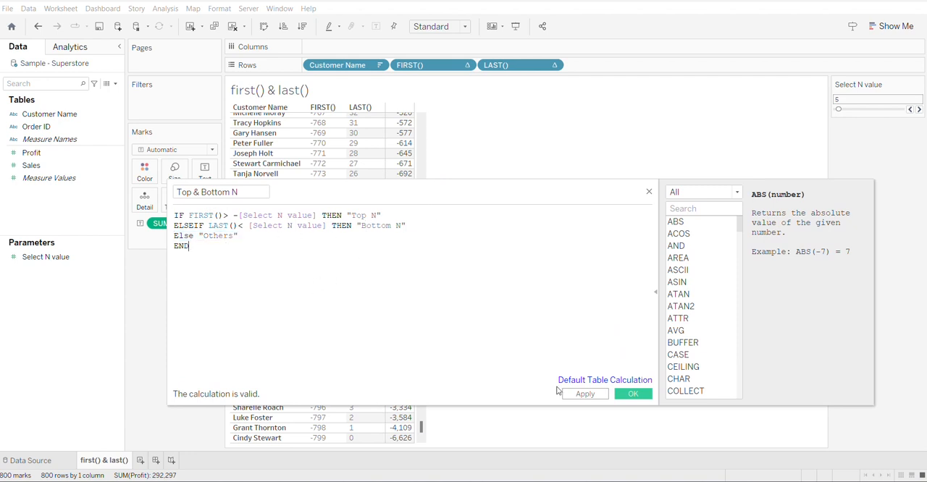
pyautogui.click(633, 394)
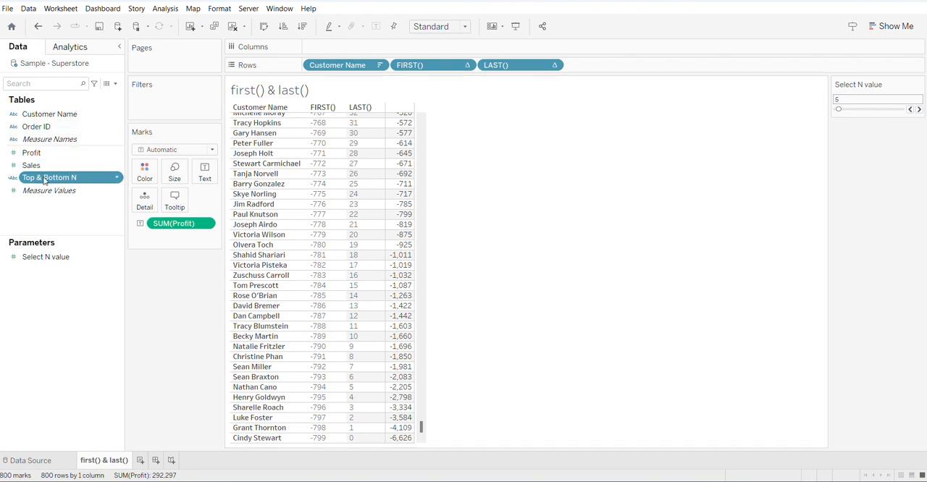
pyautogui.moveTo(67, 176); pyautogui.dragTo(607, 70)
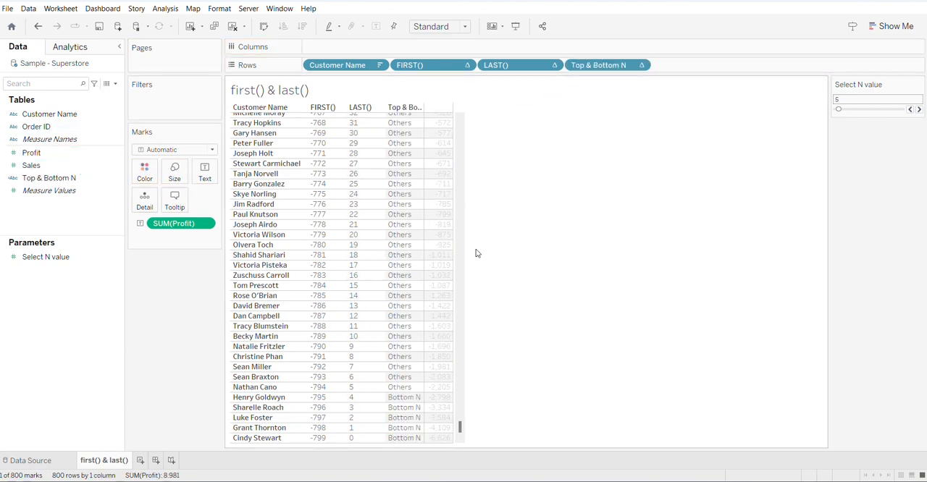
# - Check the Top & Bottom N labels of the fifth customer from the top and the fifth from the bottom
pyautogui.moveTo(461, 428); pyautogui.dragTo(466, 117)
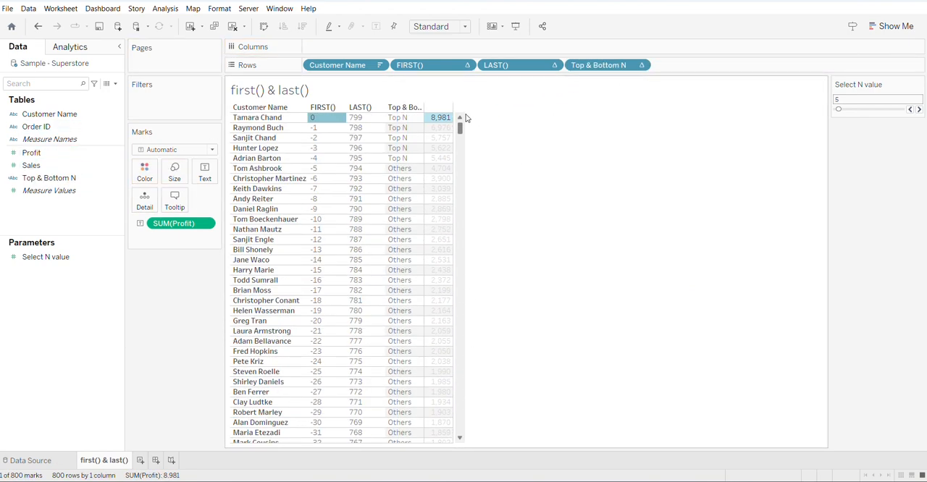
pyautogui.click(403, 159)
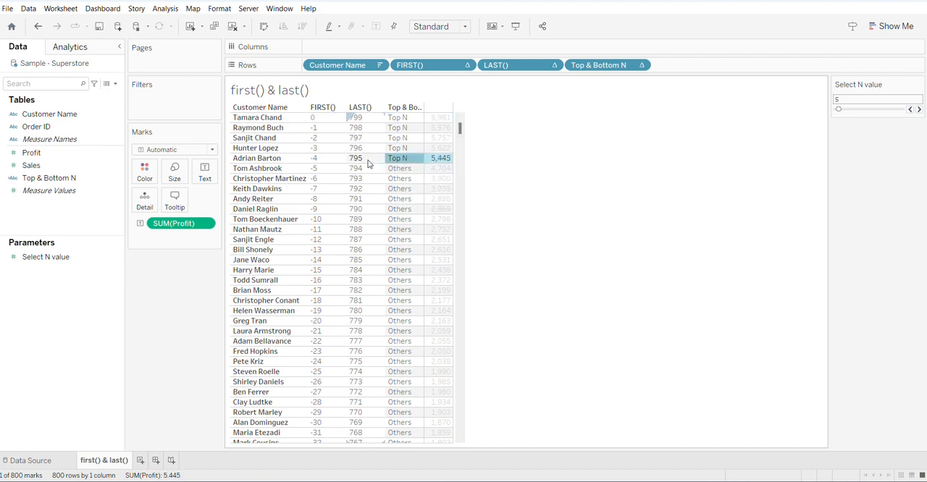
pyautogui.moveTo(464, 132); pyautogui.dragTo(441, 436)
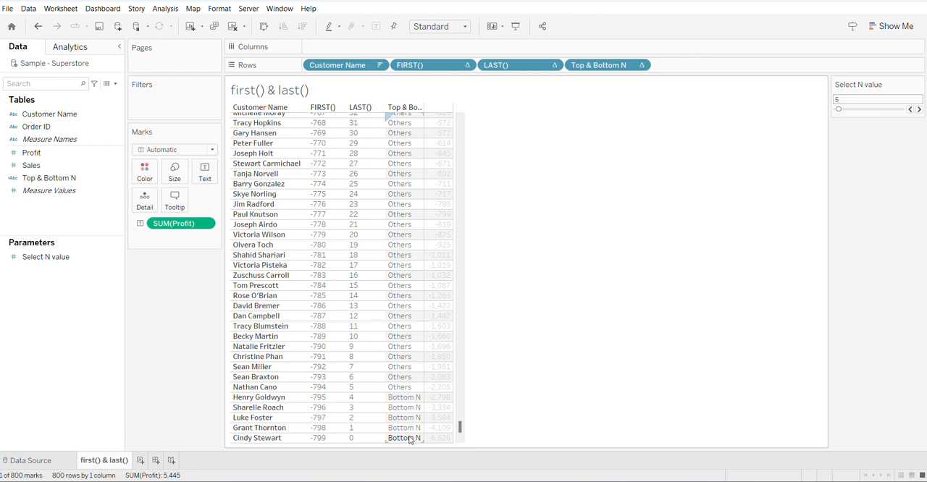
pyautogui.click(417, 398)
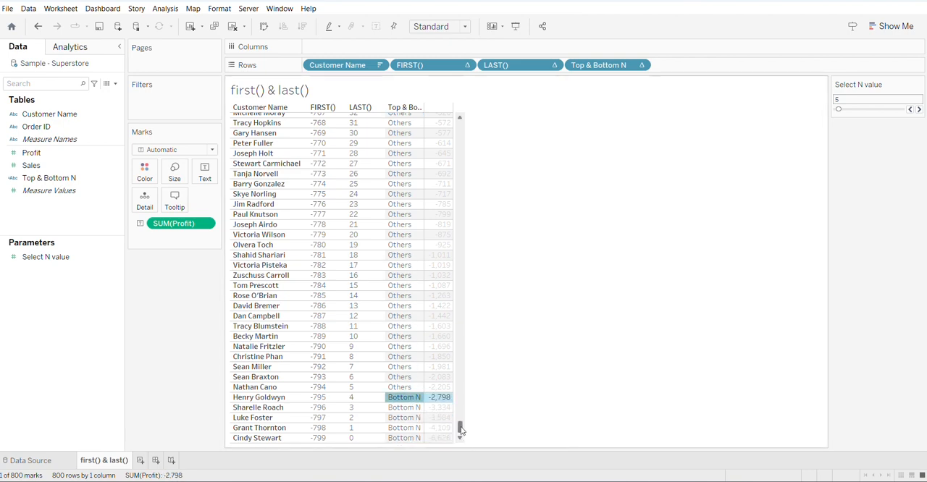
# - Filter the sheet by Top & Bottom N, keeping only the Bottom N and Top N values
pyautogui.moveTo(461, 430); pyautogui.dragTo(465, 130)
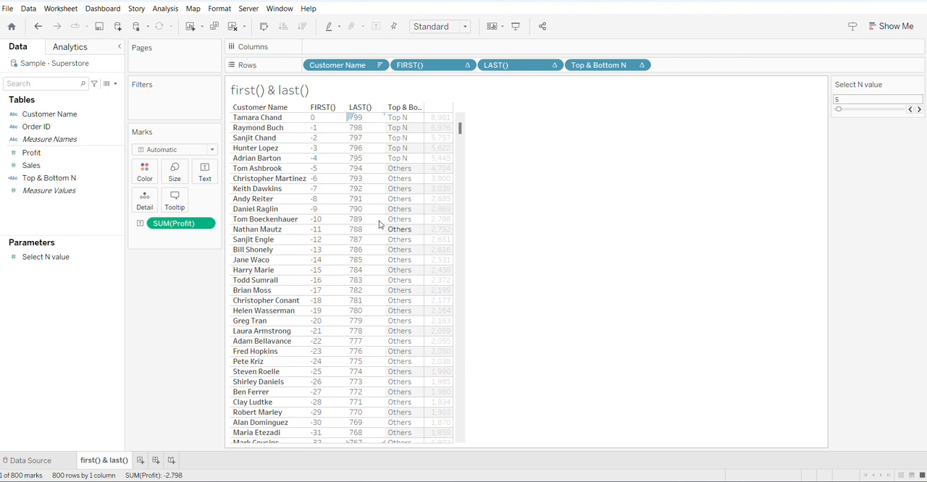
pyautogui.moveTo(48, 184); pyautogui.dragTo(155, 110)
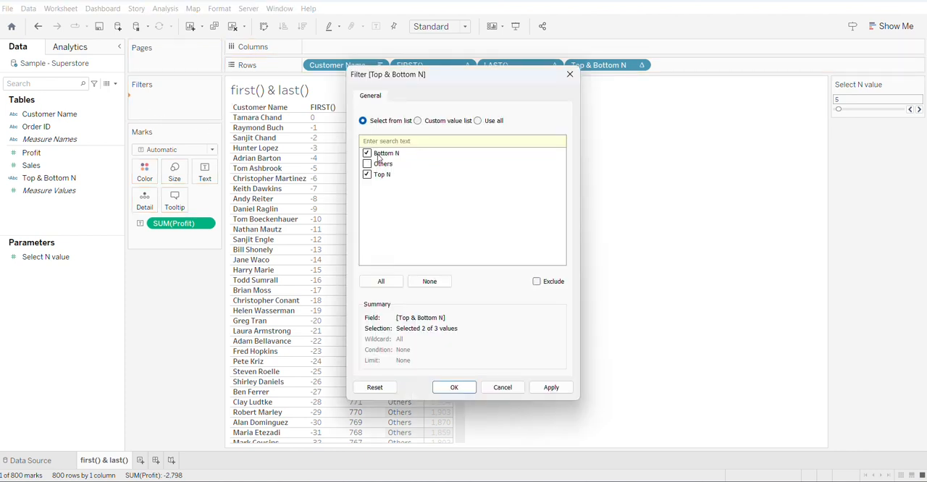
pyautogui.click(456, 387)
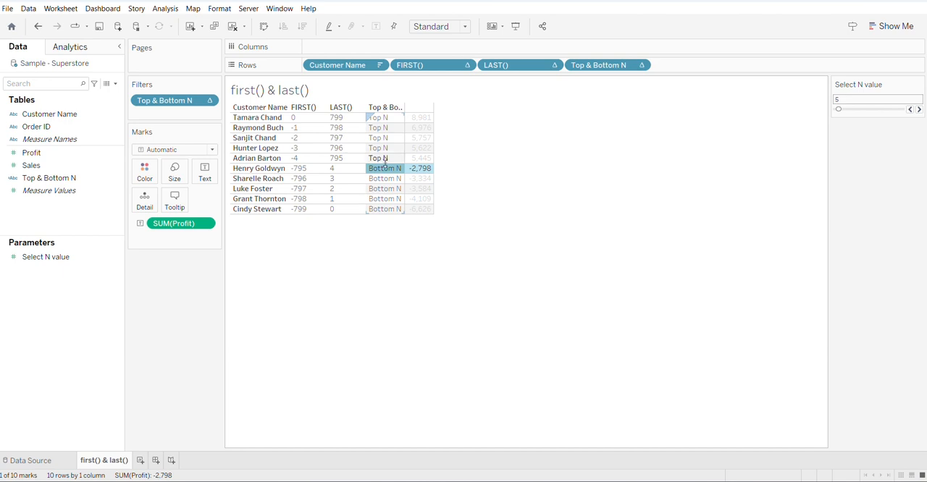
# - Duplicate the first() & last() sheet and remove FIRST(), LAST() and Top & Bottom N from the copy's Rows
pyautogui.rightClick(105, 461)
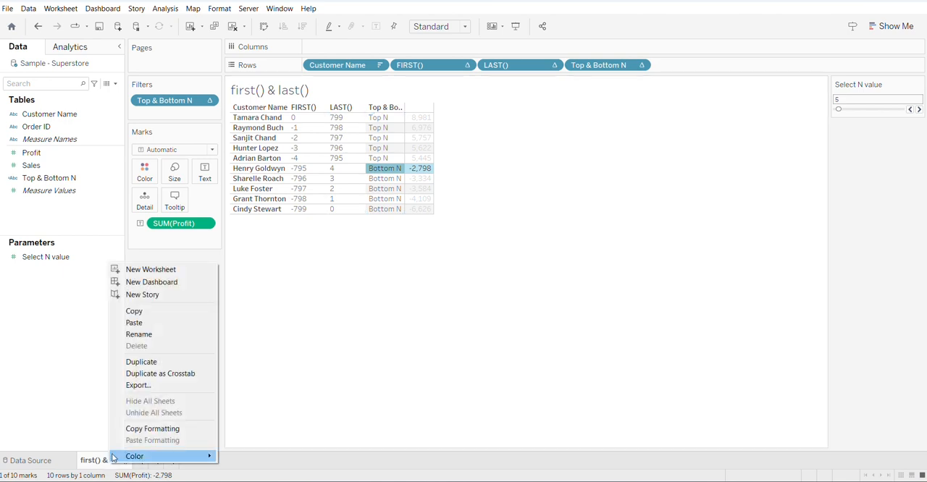
pyautogui.click(144, 362)
pyautogui.moveTo(452, 68); pyautogui.dragTo(613, 189)
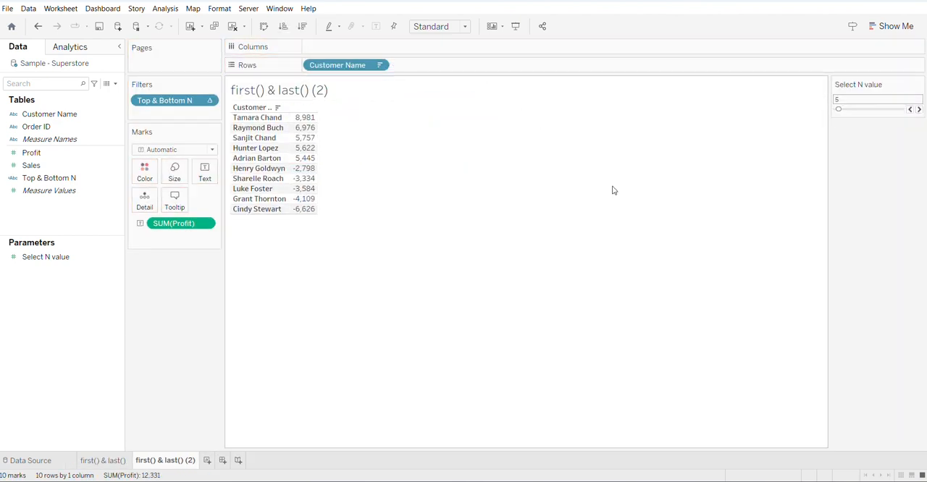
# - Convert the duplicated sheet's customer profit table into a horizontal bar chart using Show Me
pyautogui.click(891, 28)
pyautogui.click(829, 121)
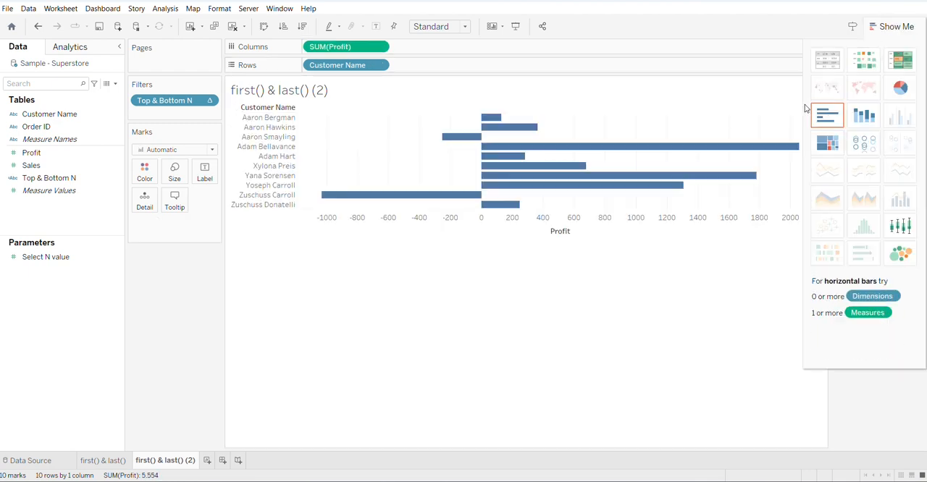
# - Label the bars with SUM(Profit) and color them by Customer Name
pyautogui.moveTo(355, 49); pyautogui.dragTo(204, 174)
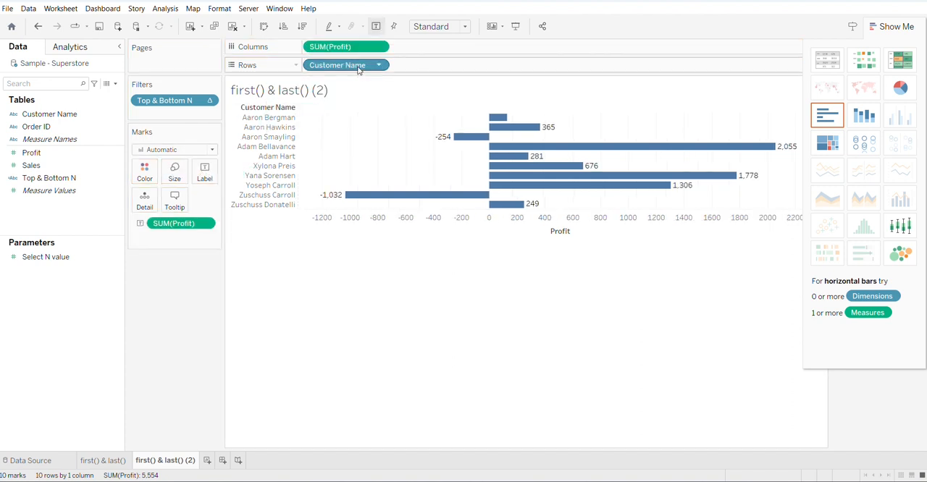
pyautogui.moveTo(355, 68); pyautogui.dragTo(143, 178)
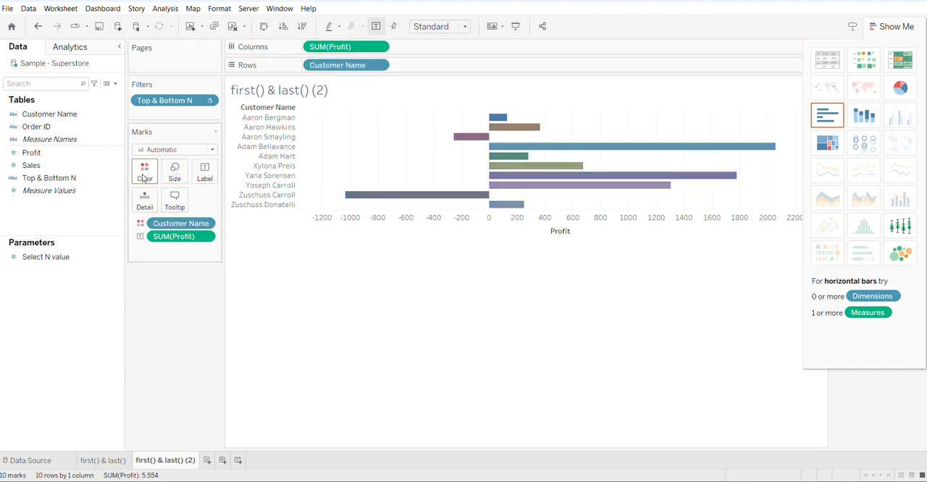
# - Sort the customers by profit in descending order and color the bars by Top & Bottom N instead of Customer Name
pyautogui.click(303, 27)
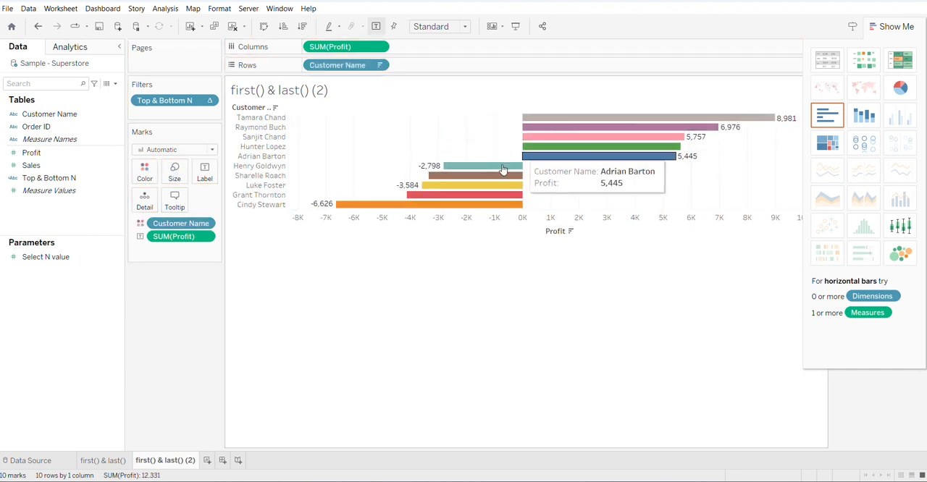
pyautogui.moveTo(155, 223); pyautogui.dragTo(112, 320)
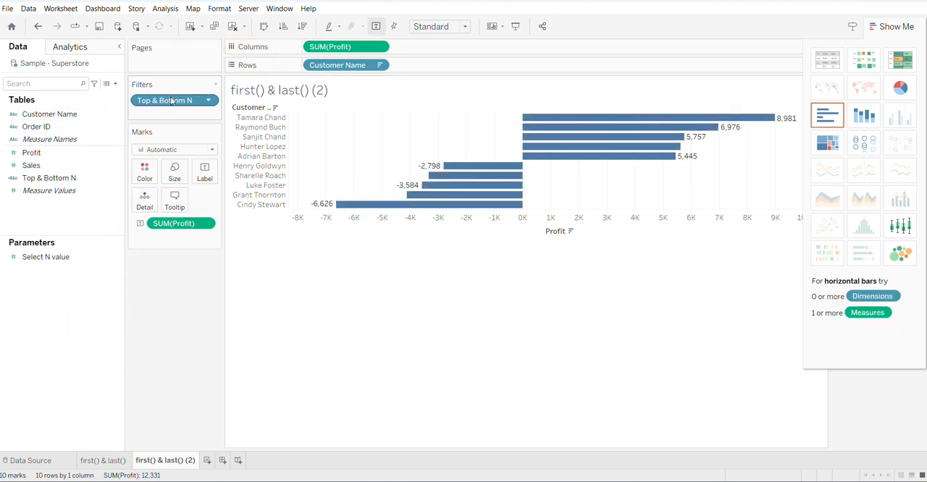
pyautogui.moveTo(172, 101); pyautogui.dragTo(143, 173)
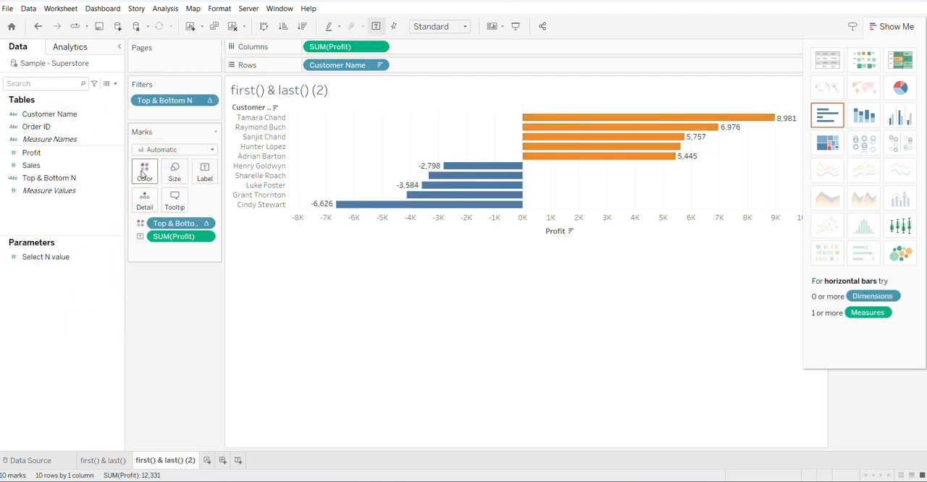
# - Assign brown to Bottom N and green to Top N in the bar colors, and close Show Me
pyautogui.click(146, 175)
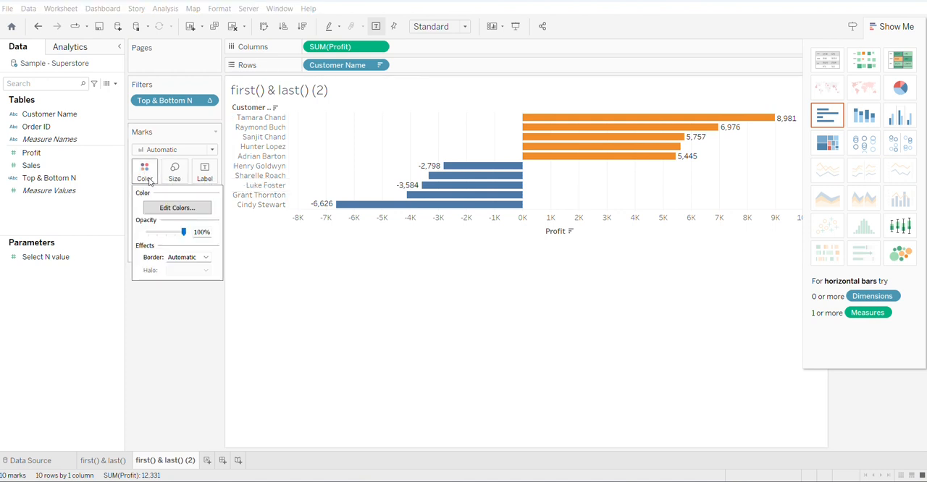
pyautogui.click(172, 208)
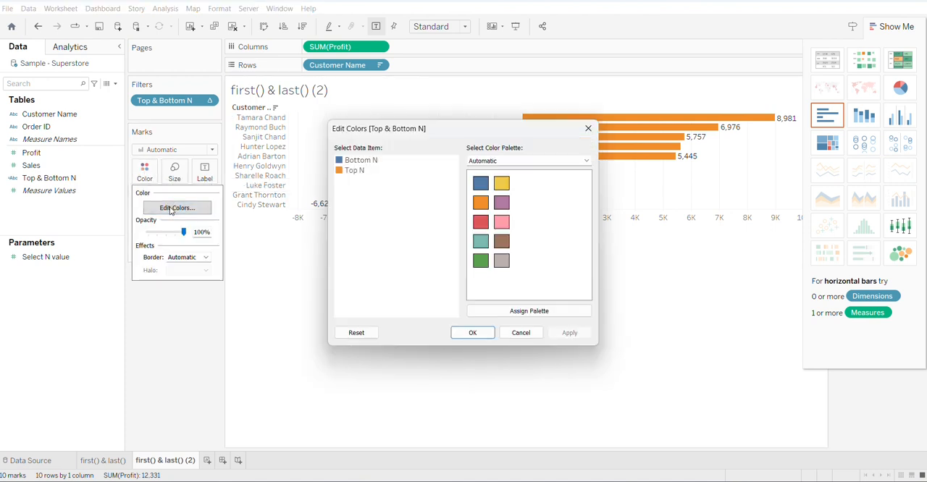
pyautogui.click(361, 163)
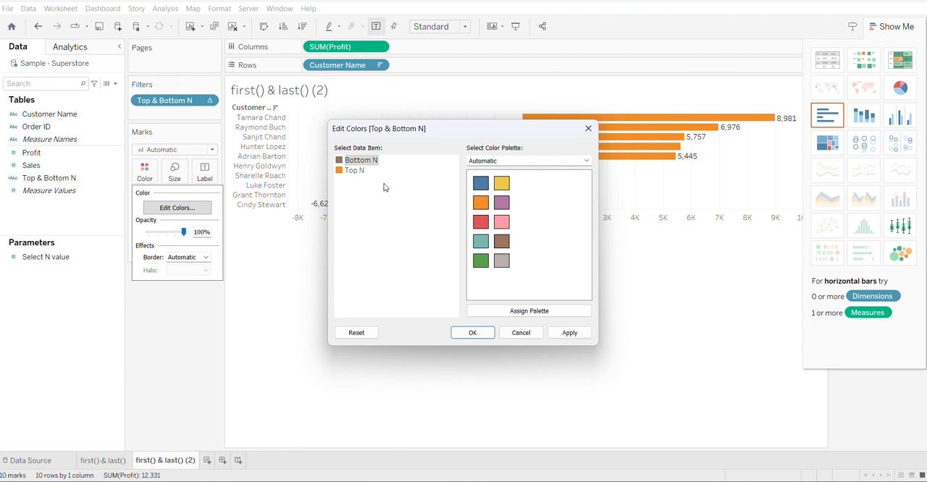
pyautogui.click(355, 172)
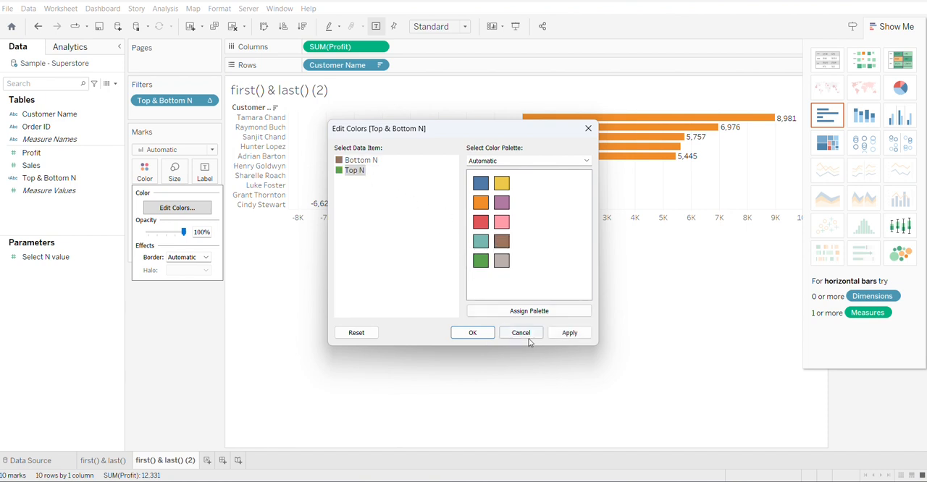
pyautogui.click(552, 332)
pyautogui.click(472, 332)
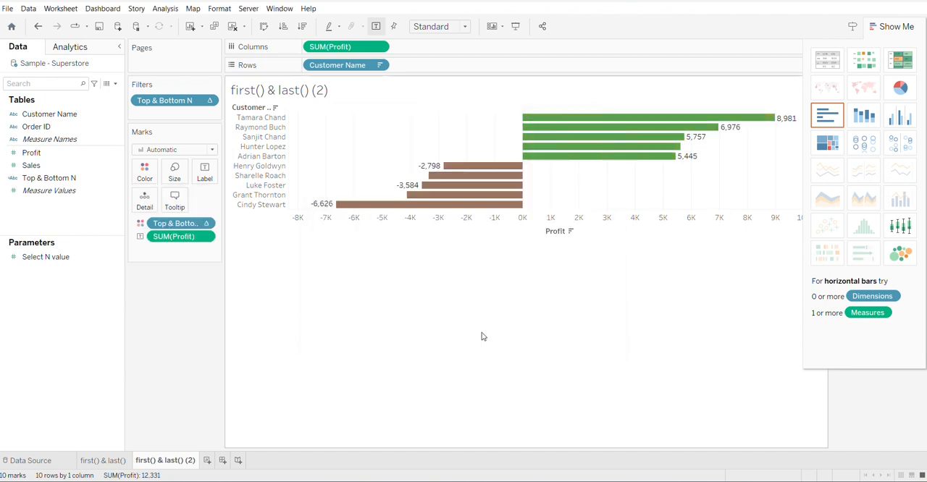
pyautogui.click(890, 22)
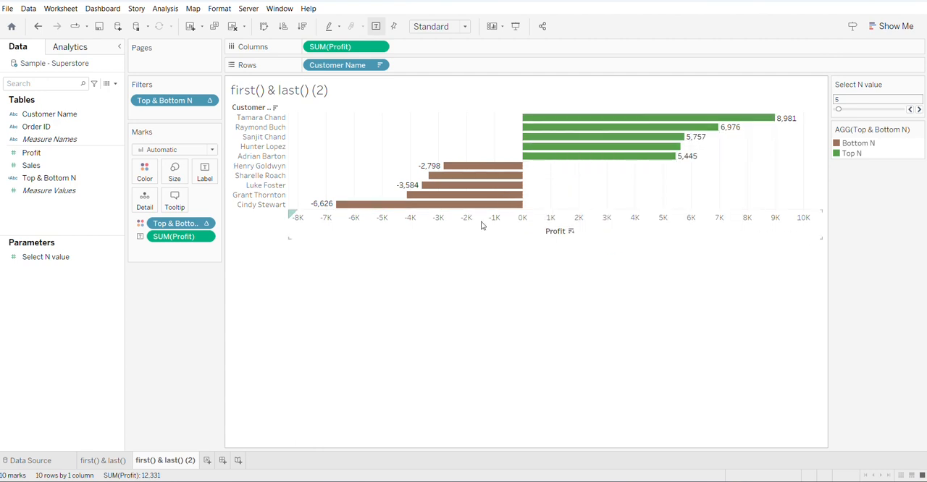
# - Test the chart by raising Select N value to 9, lowering it to 8 and 1, and returning it to 5
pyautogui.click(919, 109)
pyautogui.click(919, 109)
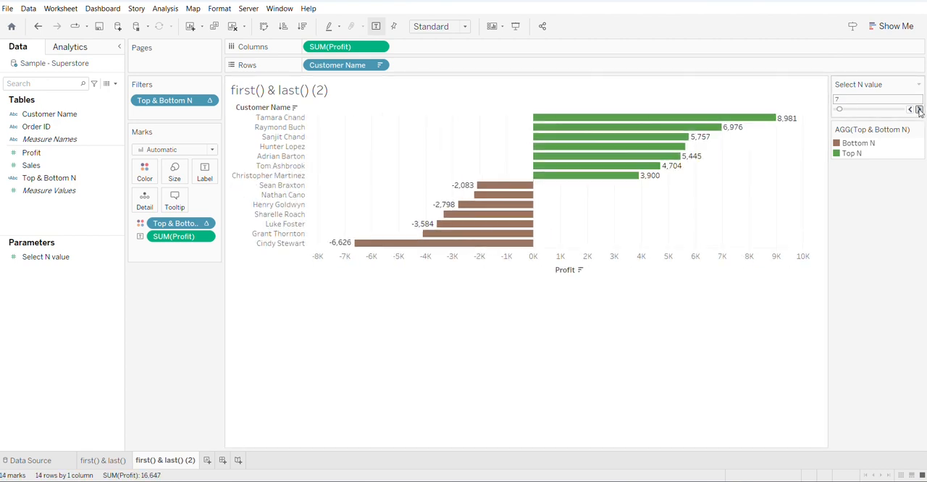
pyautogui.click(919, 109)
pyautogui.click(919, 110)
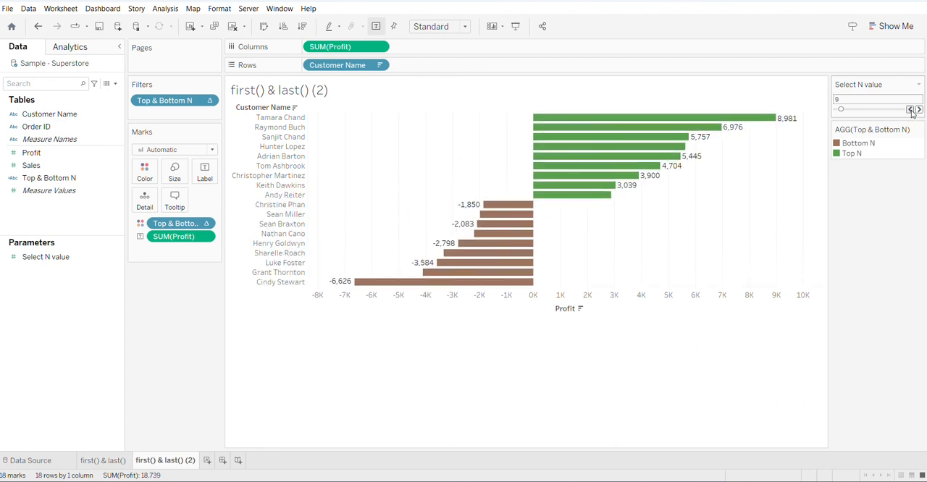
pyautogui.click(910, 110)
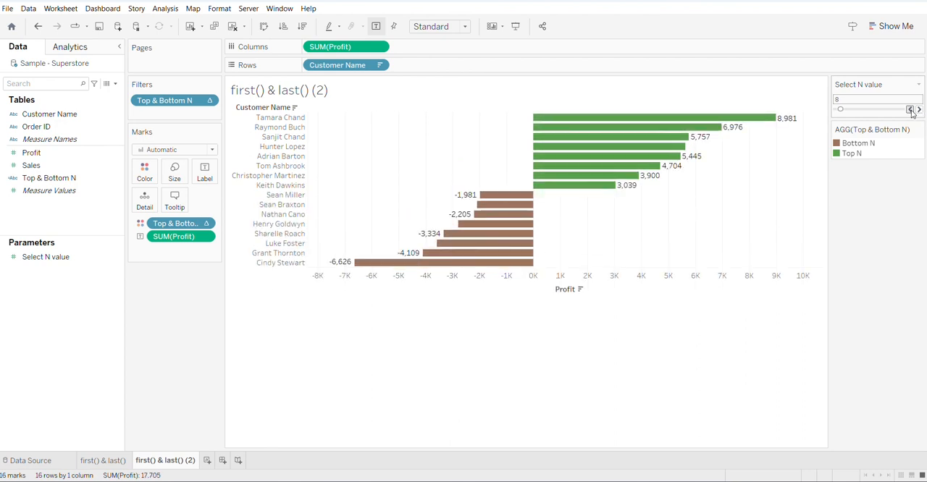
pyautogui.click(836, 111)
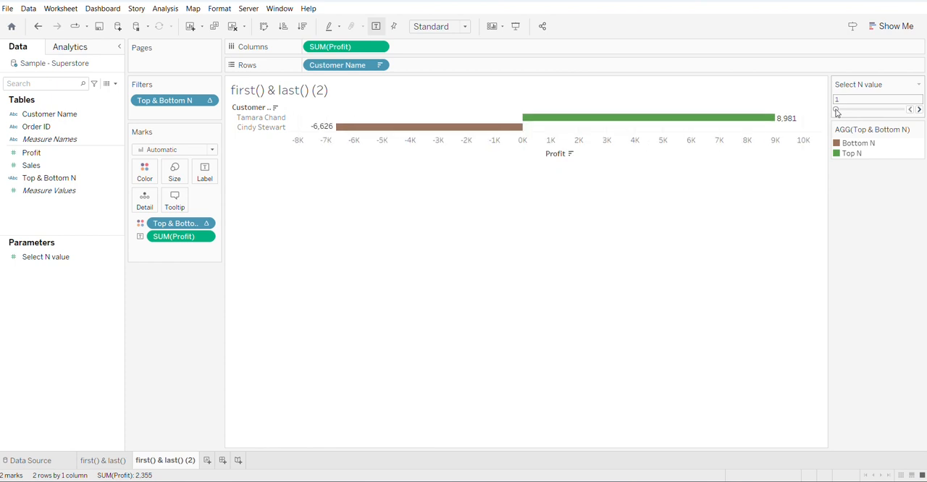
pyautogui.click(919, 109)
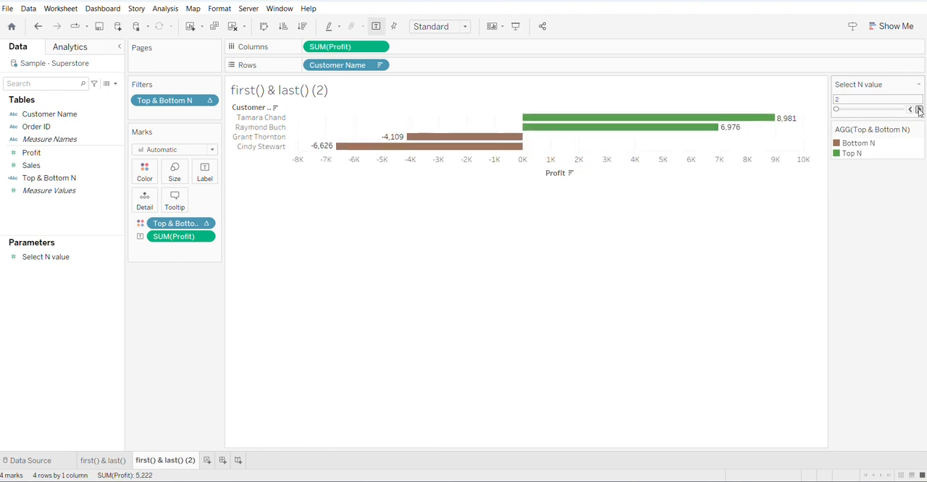
pyautogui.click(919, 109)
pyautogui.click(919, 109)
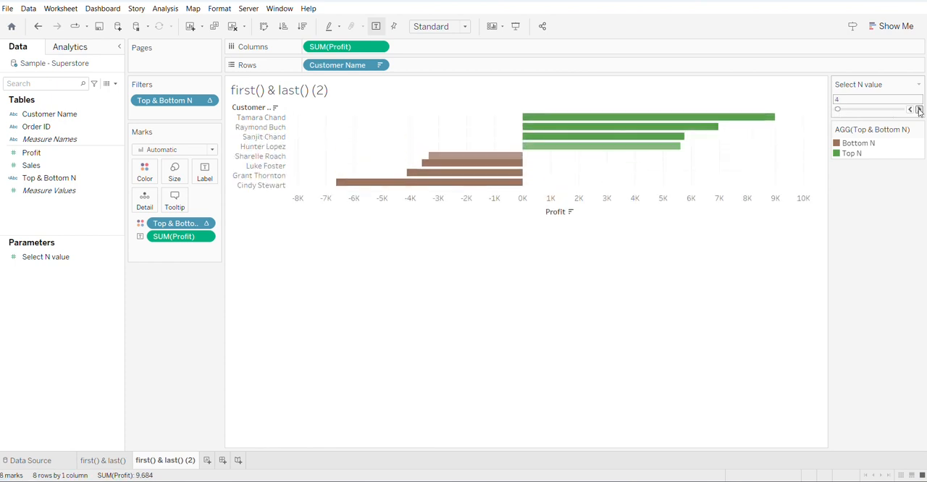
pyautogui.click(919, 109)
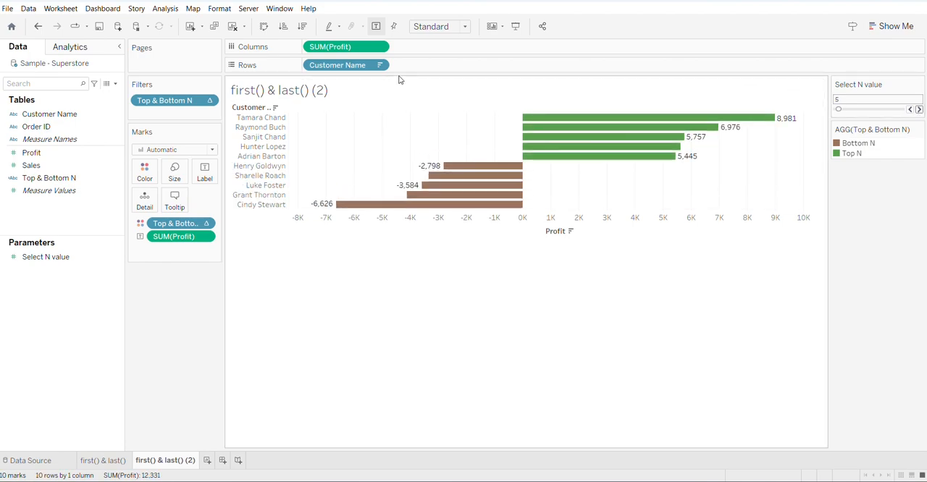